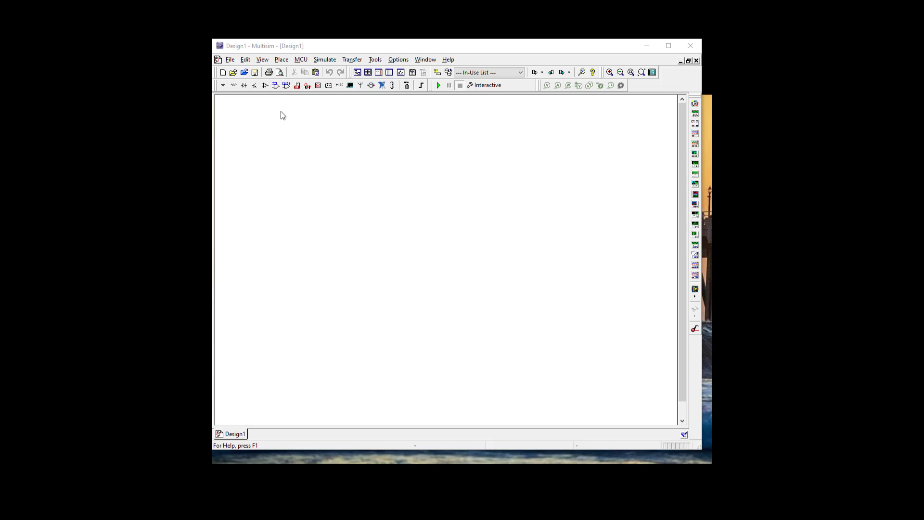
# Step: Place the 74LS47N decoder from the 74LS family as U1, then select the 74LS90N counter
pyautogui.click(275, 86)
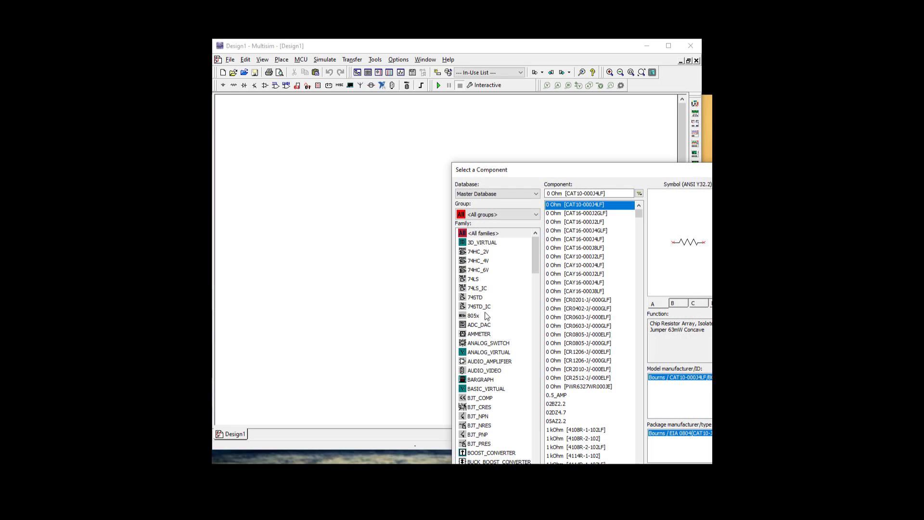
pyautogui.click(476, 280)
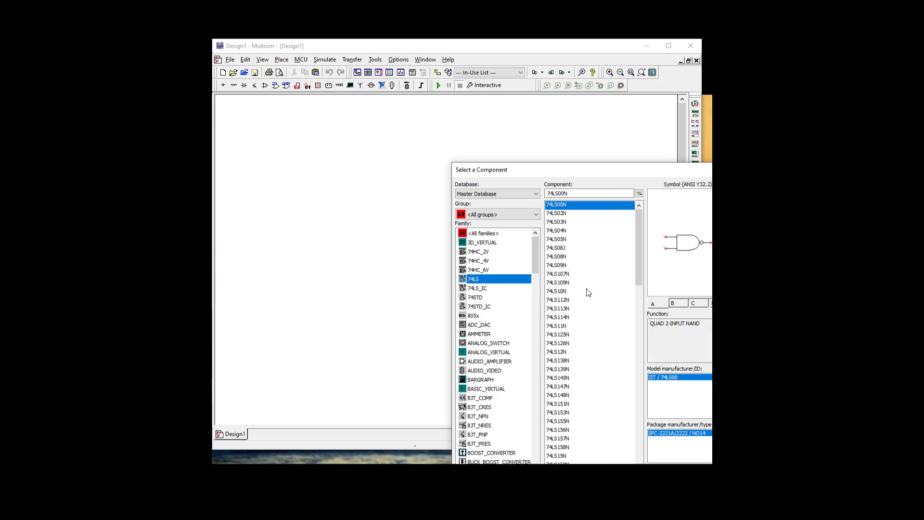
pyautogui.moveTo(641, 280); pyautogui.dragTo(634, 441)
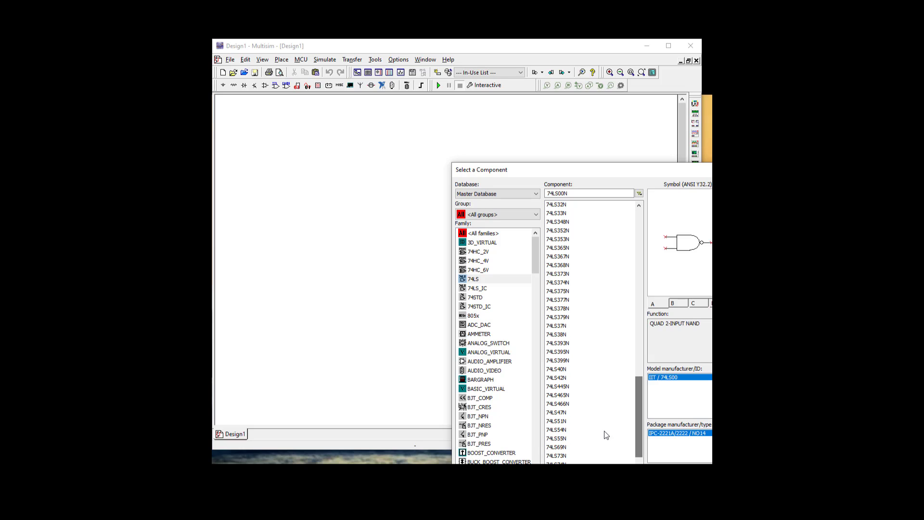
pyautogui.click(557, 413)
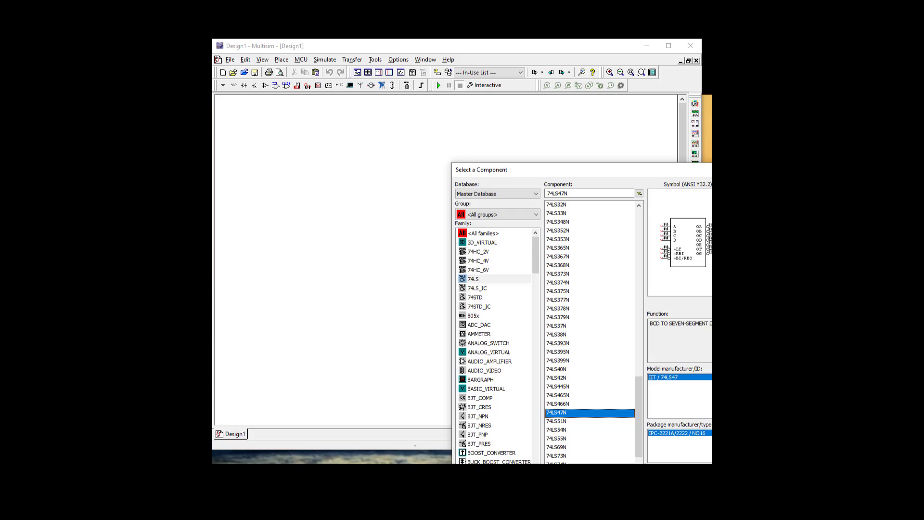
pyautogui.press('Return')
pyautogui.click(319, 198)
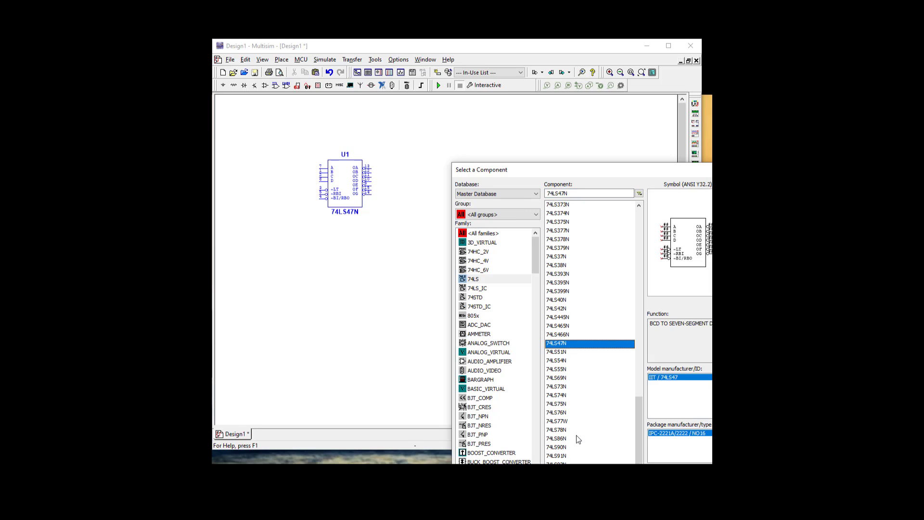
pyautogui.click(558, 447)
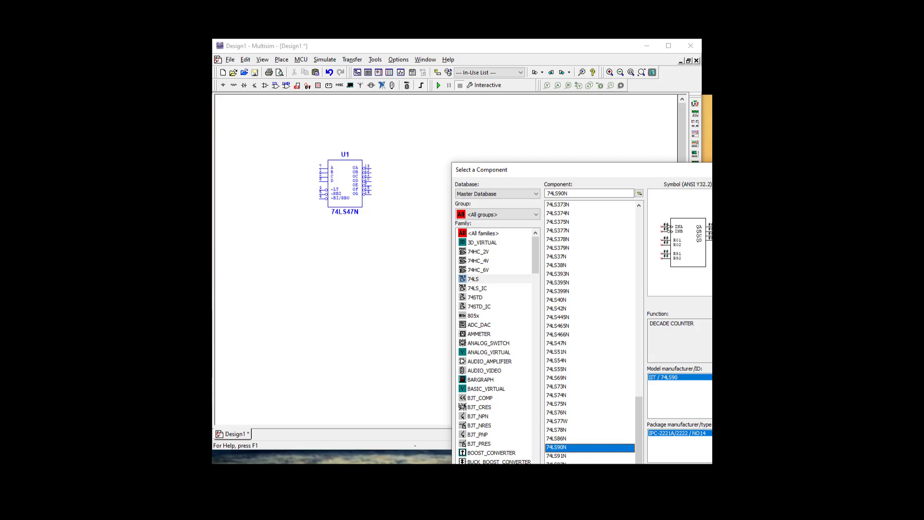
pyautogui.click(711, 204)
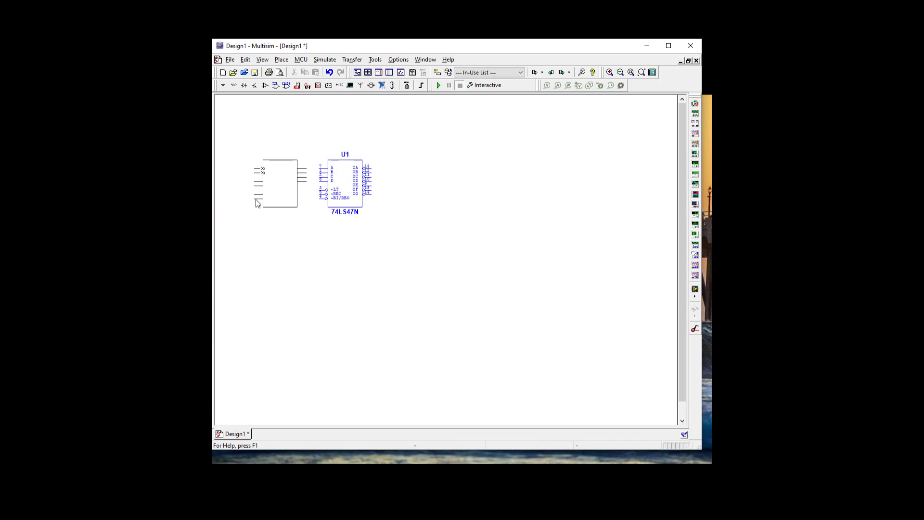
# Step: Drop the 74LS90N left of U1, then place a SEVEN_SEG_COM_A_ORANGE display above right of the chips
pyautogui.click(255, 200)
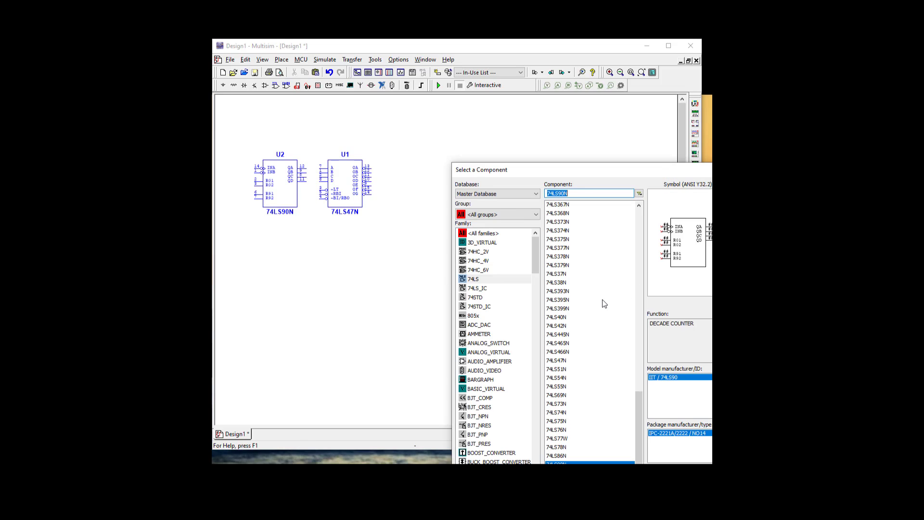
pyautogui.click(537, 215)
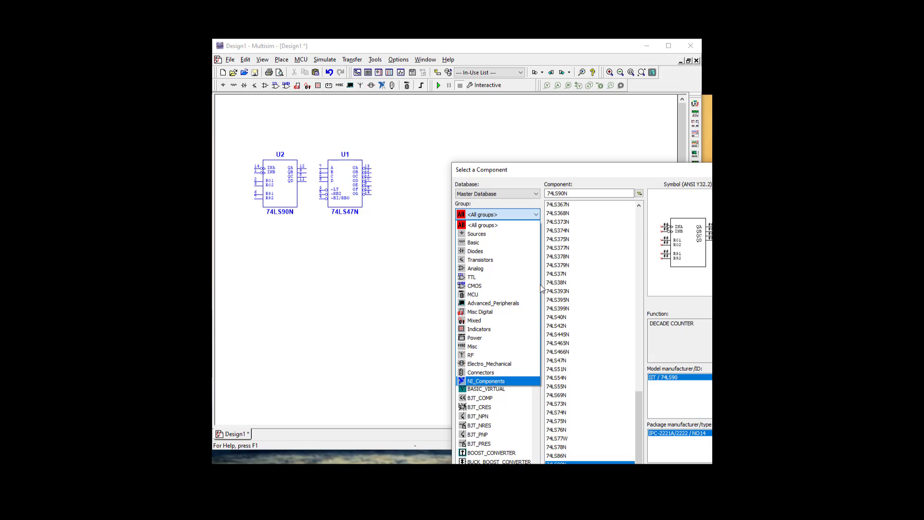
pyautogui.click(478, 329)
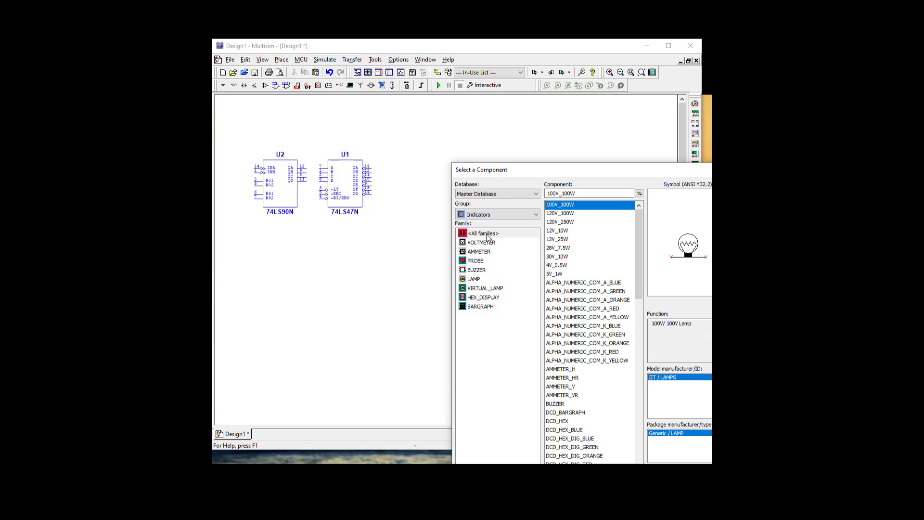
pyautogui.click(486, 298)
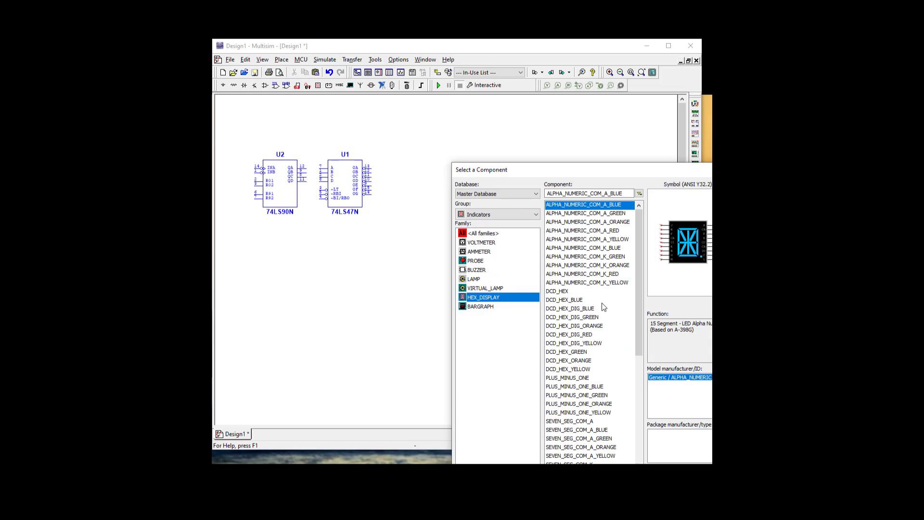
pyautogui.moveTo(639, 318); pyautogui.dragTo(640, 435)
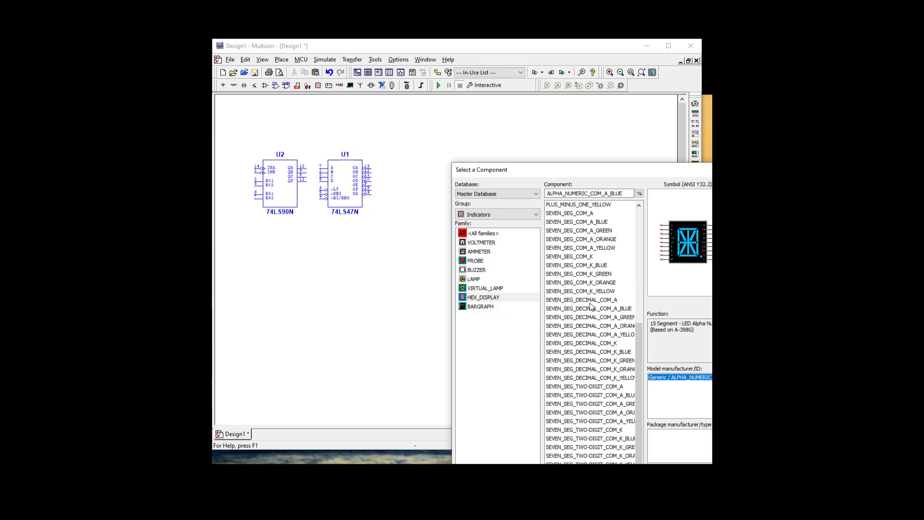
pyautogui.click(569, 239)
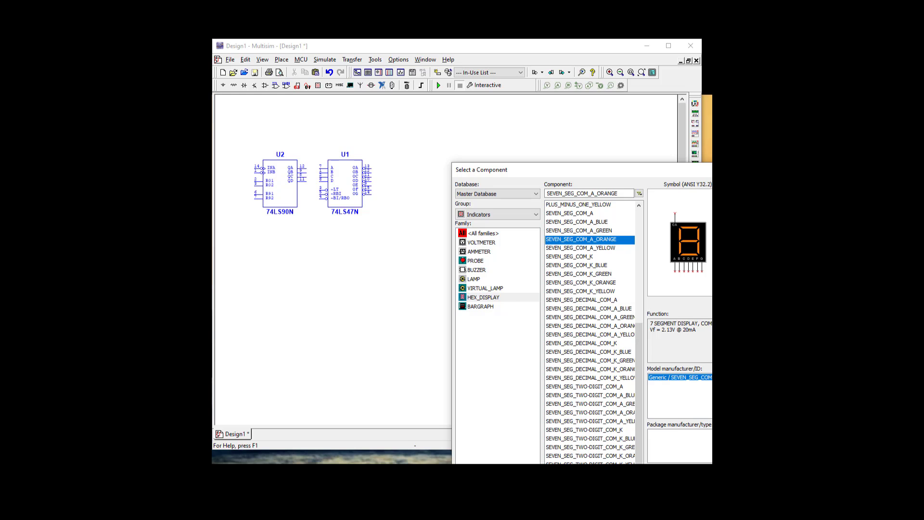
pyautogui.press('Return')
pyautogui.click(426, 185)
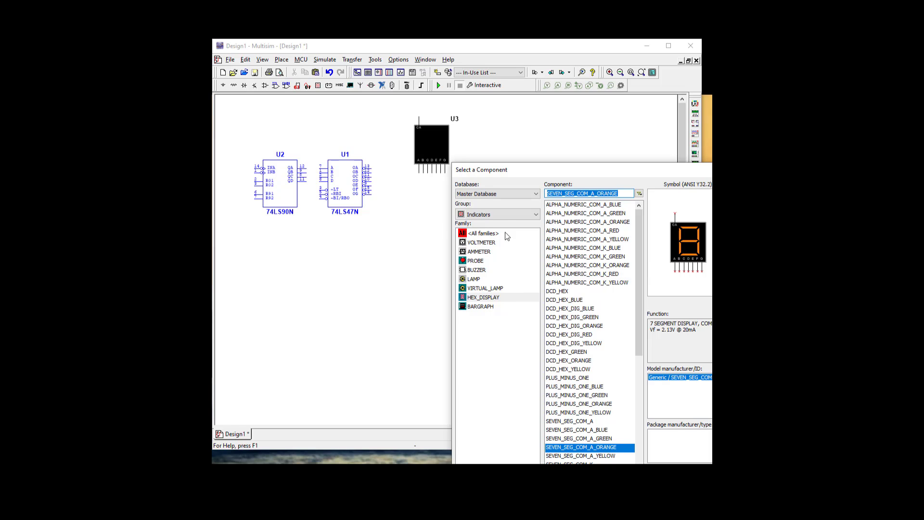
# Step: Place a 7Line_Isolated resistor pack from Basic > RPACK below the display as R1
pyautogui.click(507, 217)
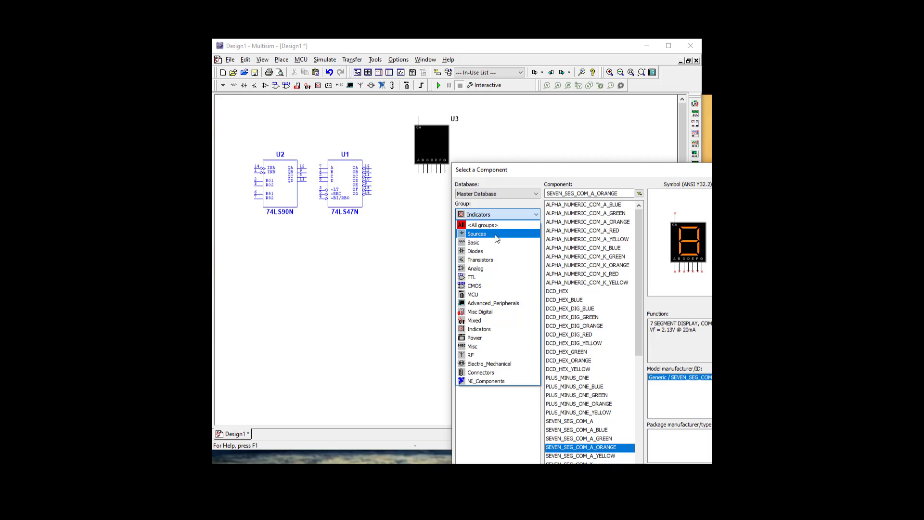
pyautogui.click(481, 242)
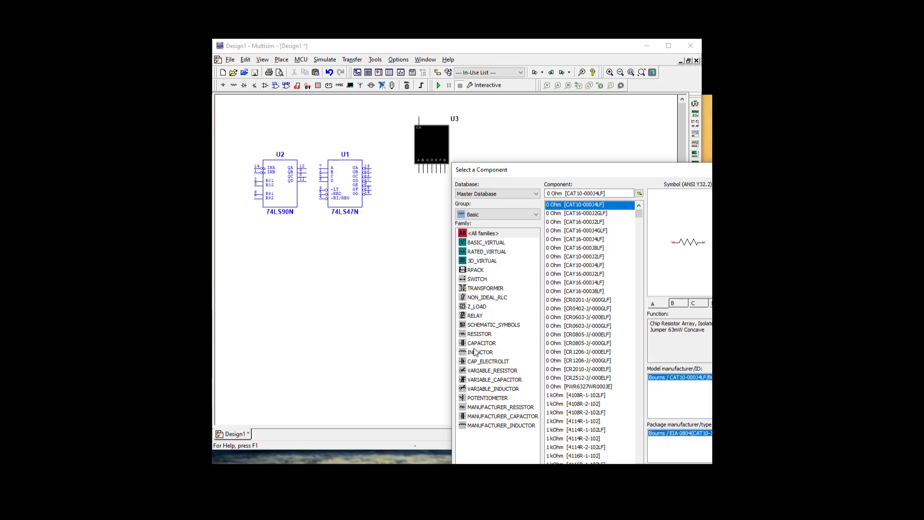
pyautogui.click(479, 335)
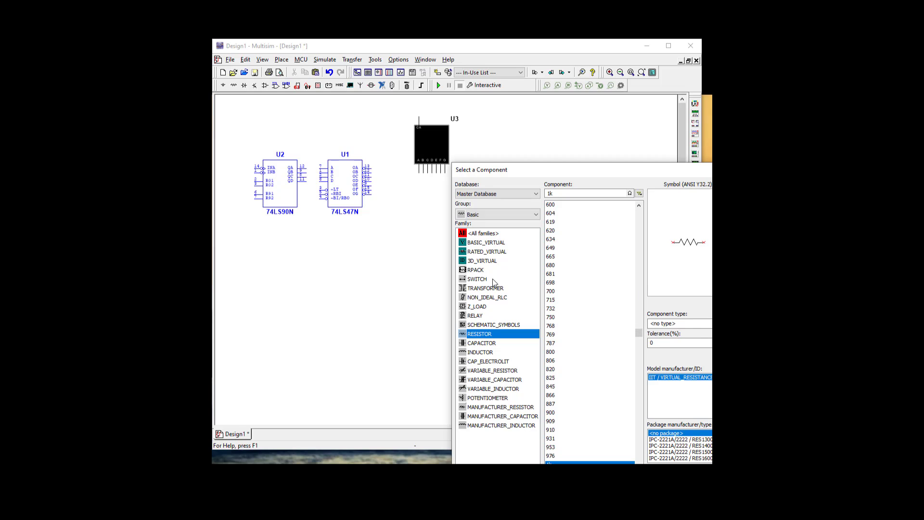
pyautogui.click(481, 271)
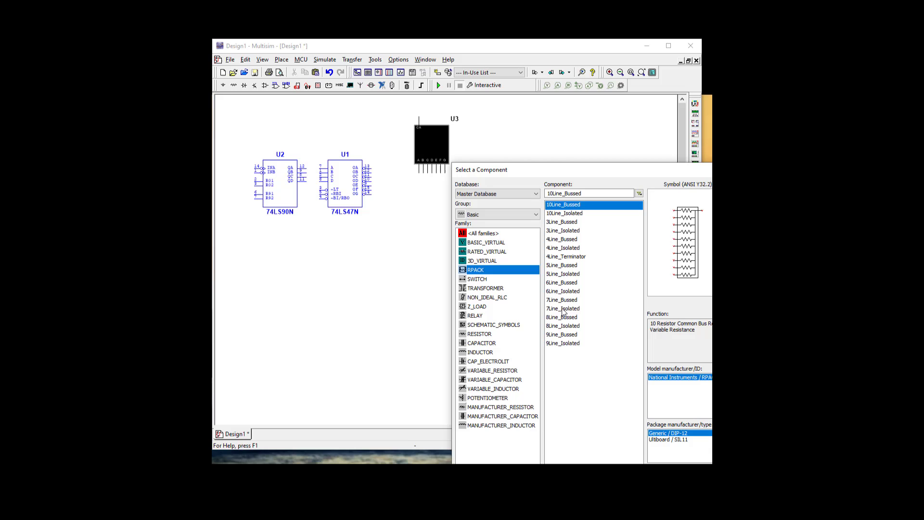
pyautogui.click(563, 309)
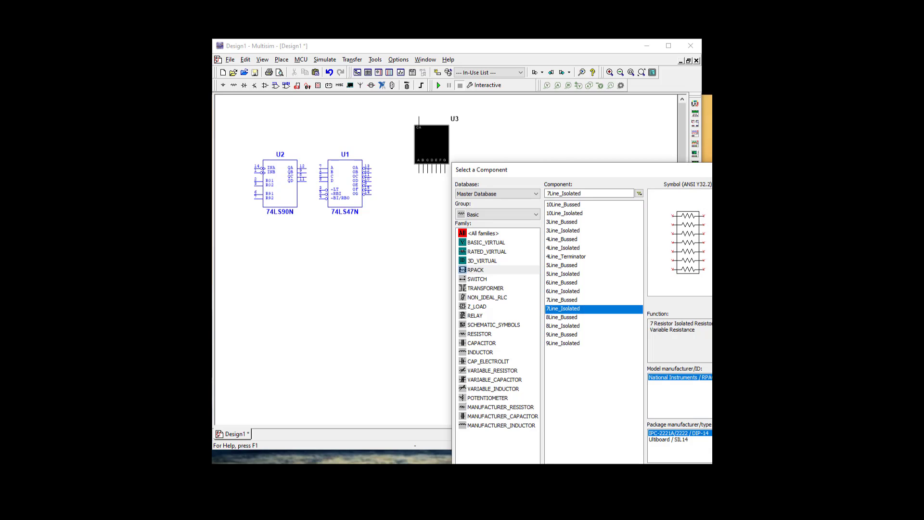
pyautogui.press('Return')
pyautogui.click(403, 265)
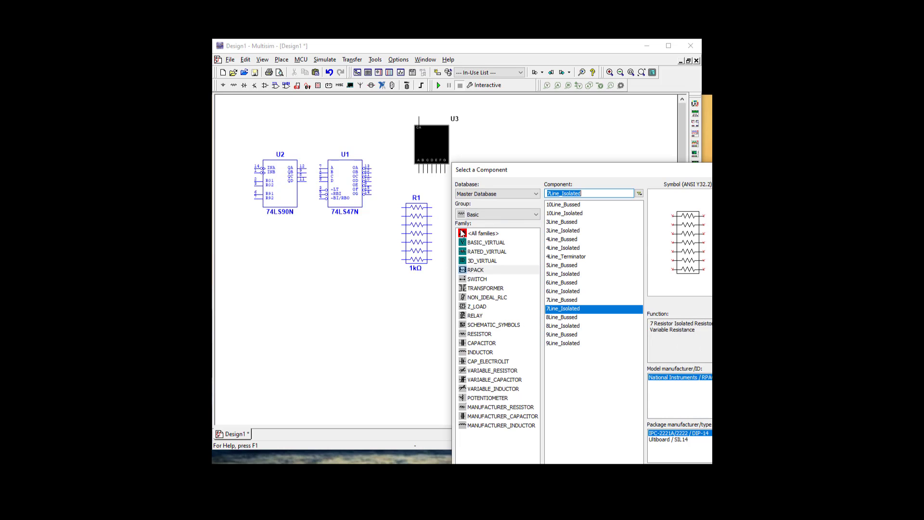
# Step: Open R1's properties and enter a resistance of 220 Ω
pyautogui.press('Escape')
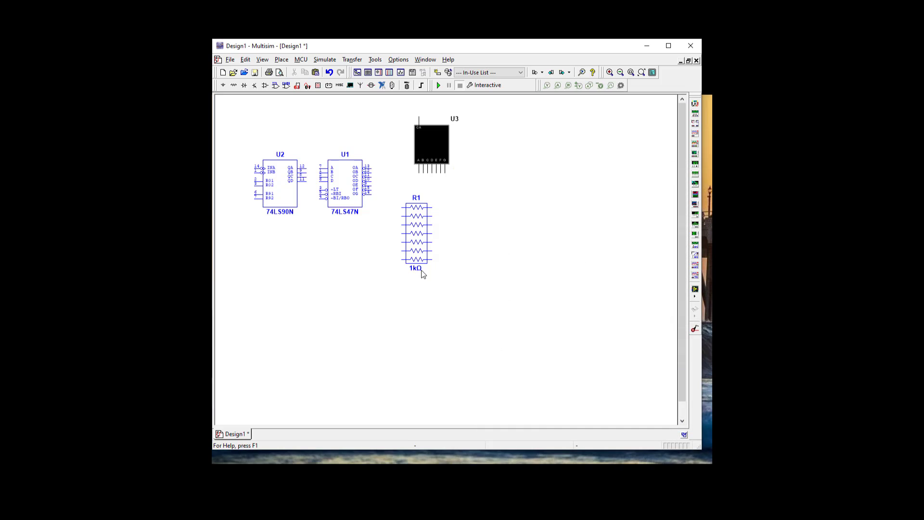
pyautogui.doubleClick(423, 254)
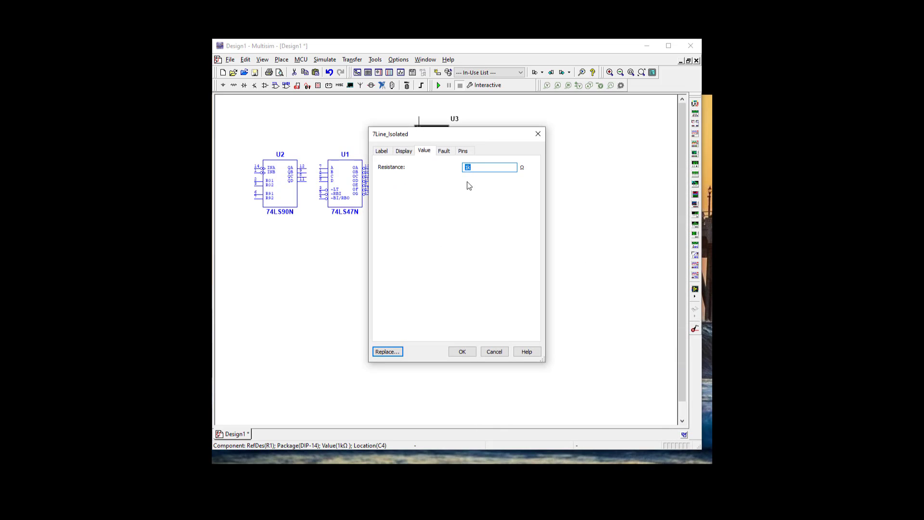
pyautogui.write('220')
# Step: Apply R1's 220 Ω value and place a ground symbol left of the counter
pyautogui.click(467, 352)
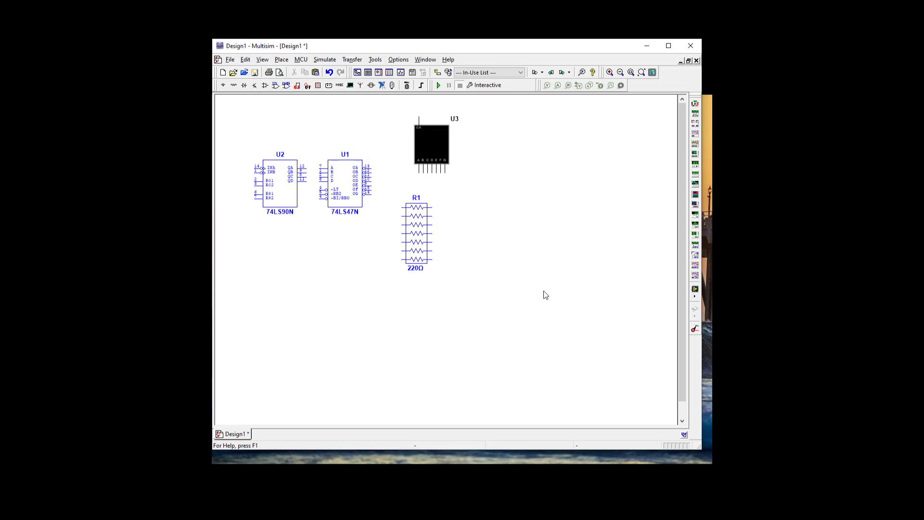
pyautogui.click(223, 86)
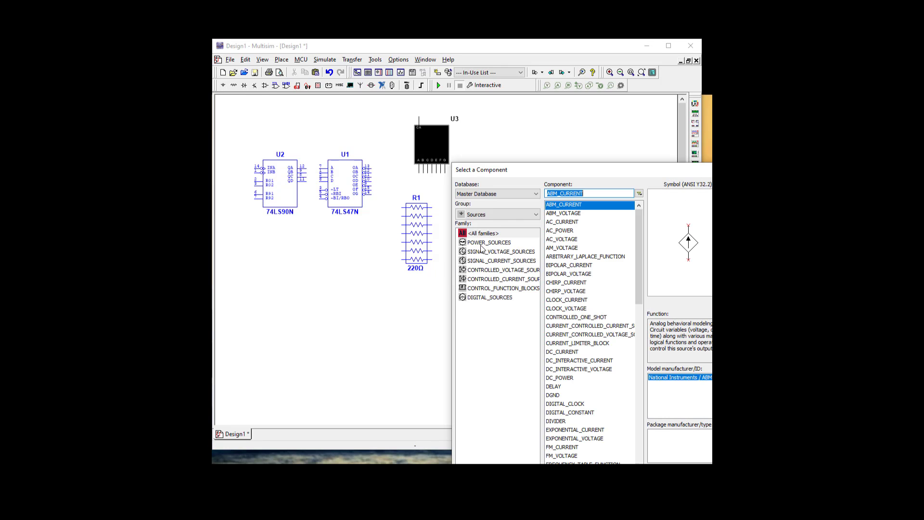
pyautogui.click(486, 243)
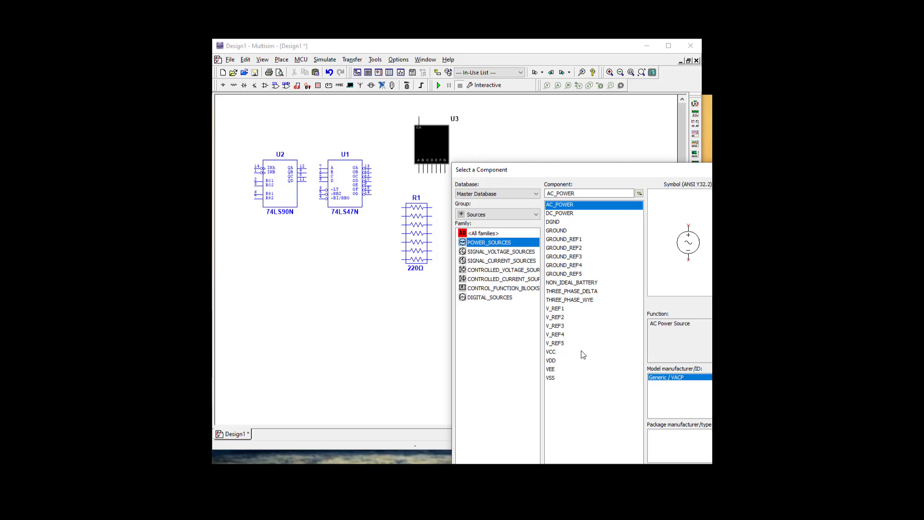
pyautogui.click(566, 232)
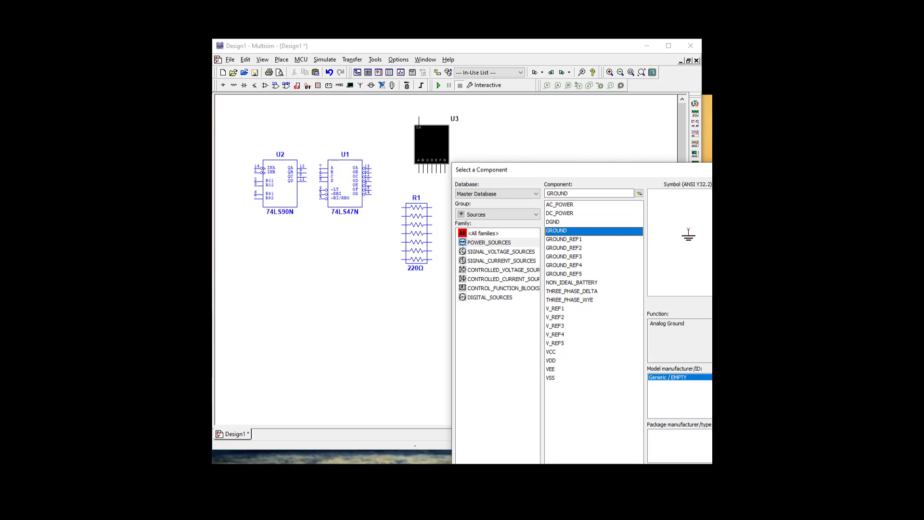
pyautogui.doubleClick(566, 232)
pyautogui.click(261, 272)
# Step: Place a 5.0 V VCC connector near the counter, accepting the hidden power pins warning
pyautogui.click(556, 354)
pyautogui.press('Return')
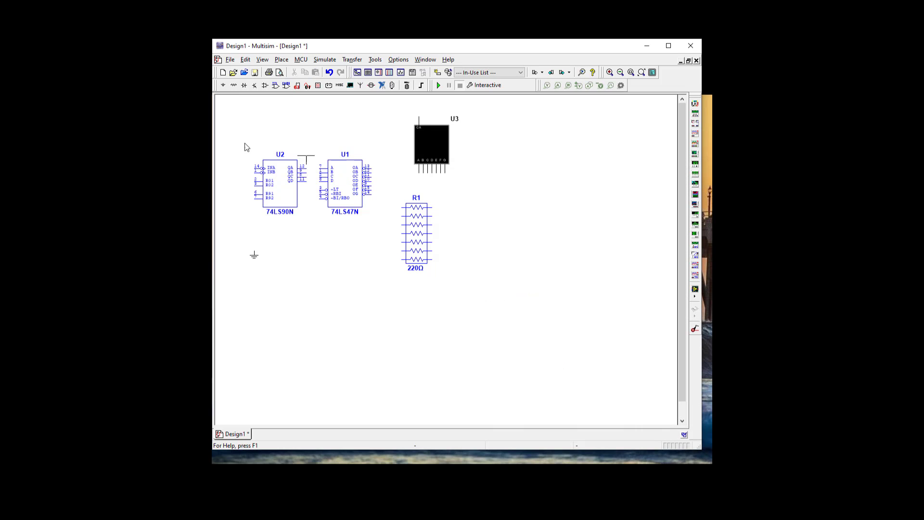
pyautogui.click(256, 142)
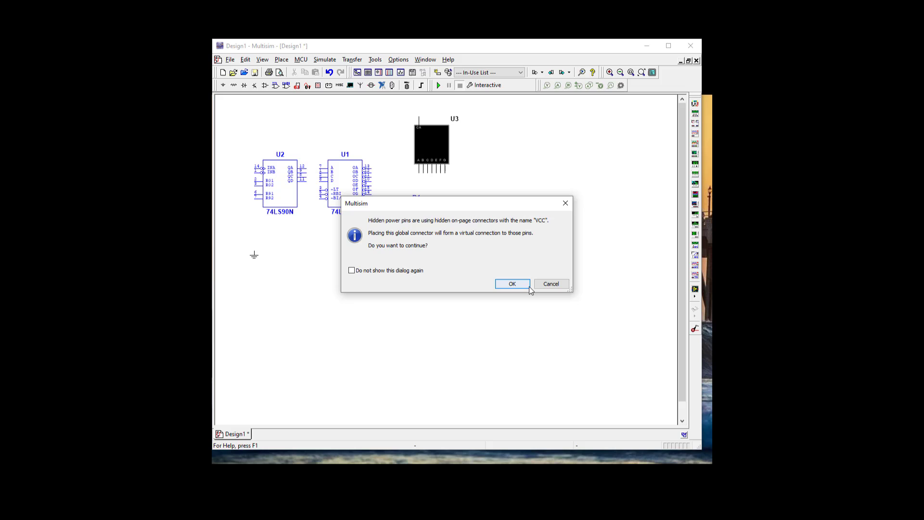
pyautogui.click(513, 284)
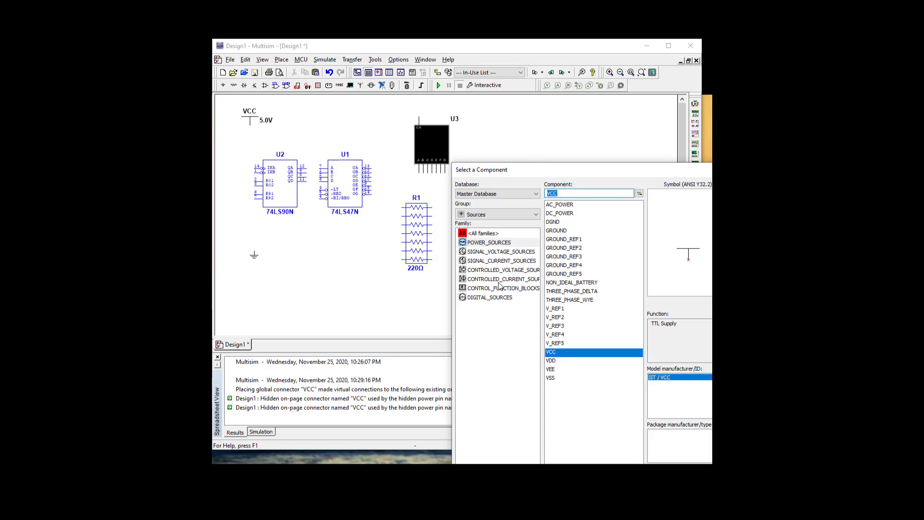
# Step: Place a 1 kHz, 5 V CLOCK_VOLTAGE source left of the counter
pyautogui.click(489, 253)
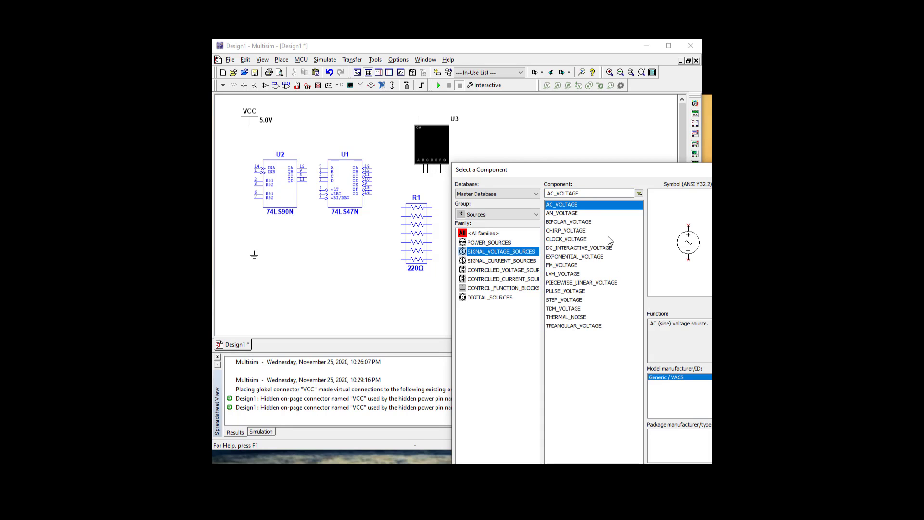
pyautogui.click(576, 239)
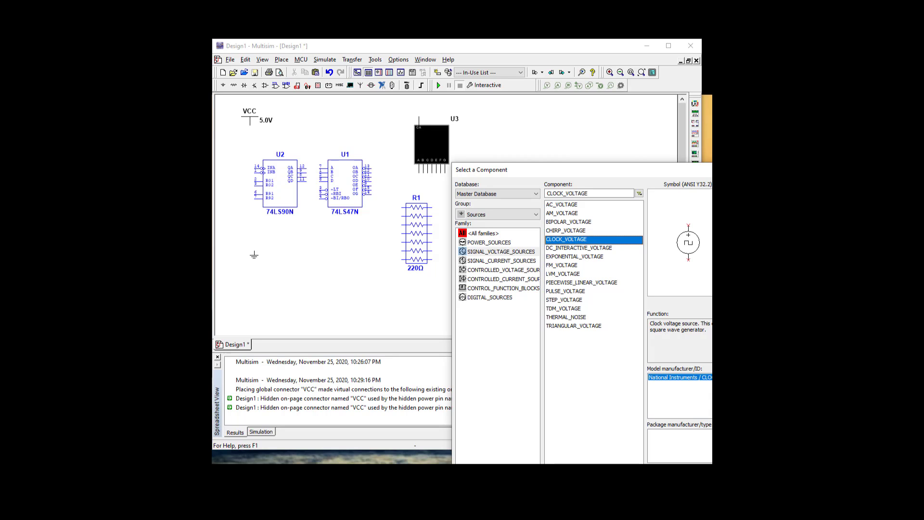
pyautogui.moveTo(625, 171); pyautogui.dragTo(532, 174)
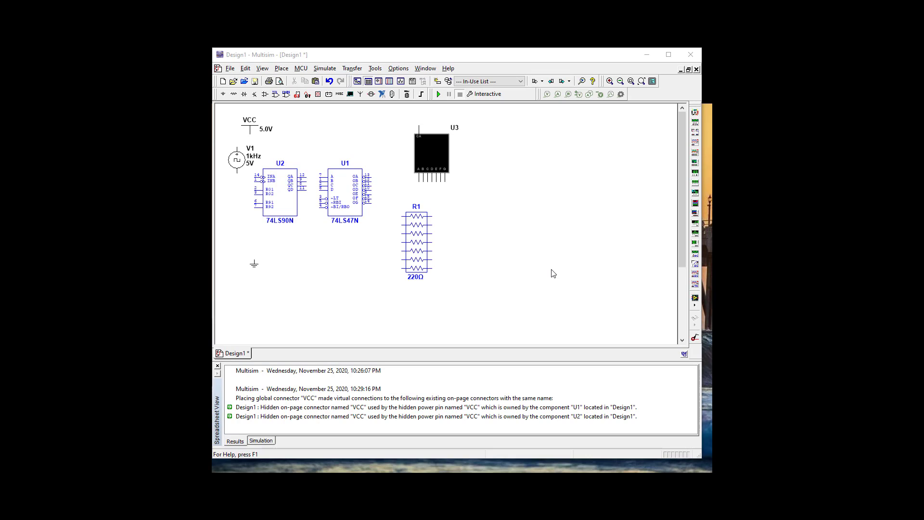
# Step: Shift the seven-segment display and resistor pack R1 further right
pyautogui.moveTo(435, 152); pyautogui.dragTo(531, 164)
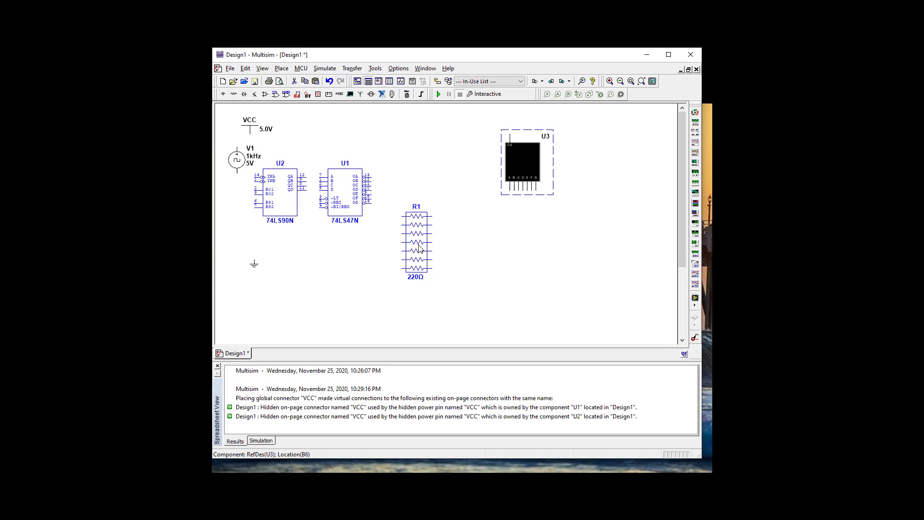
pyautogui.moveTo(419, 248); pyautogui.dragTo(465, 242)
pyautogui.click(467, 243)
pyautogui.click(461, 208)
pyautogui.click(514, 259)
pyautogui.moveTo(524, 174); pyautogui.dragTo(518, 153)
# Step: Move decoder U1 and counter U2 down-right, and clock source V1 down beside the ground
pyautogui.moveTo(346, 192); pyautogui.dragTo(385, 220)
pyautogui.moveTo(287, 196); pyautogui.dragTo(317, 227)
pyautogui.click(345, 288)
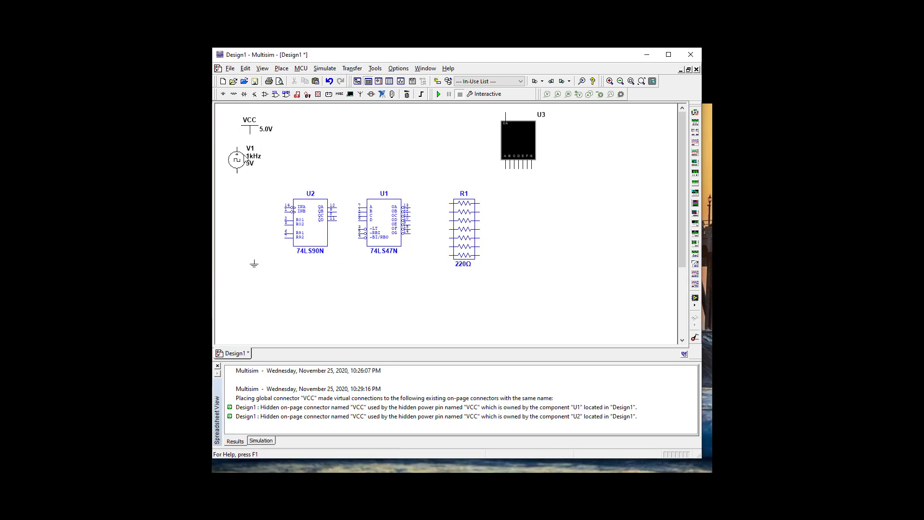
pyautogui.moveTo(237, 160); pyautogui.dragTo(241, 284)
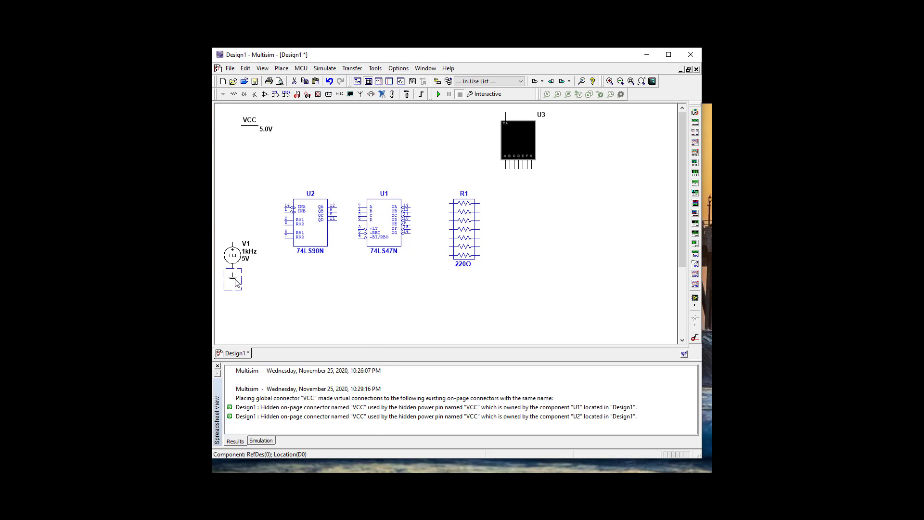
# Step: Copy the ground symbol and paste two copies, one beside the counter and one between the chips
pyautogui.rightClick(236, 283)
pyautogui.click(270, 296)
pyautogui.rightClick(281, 259)
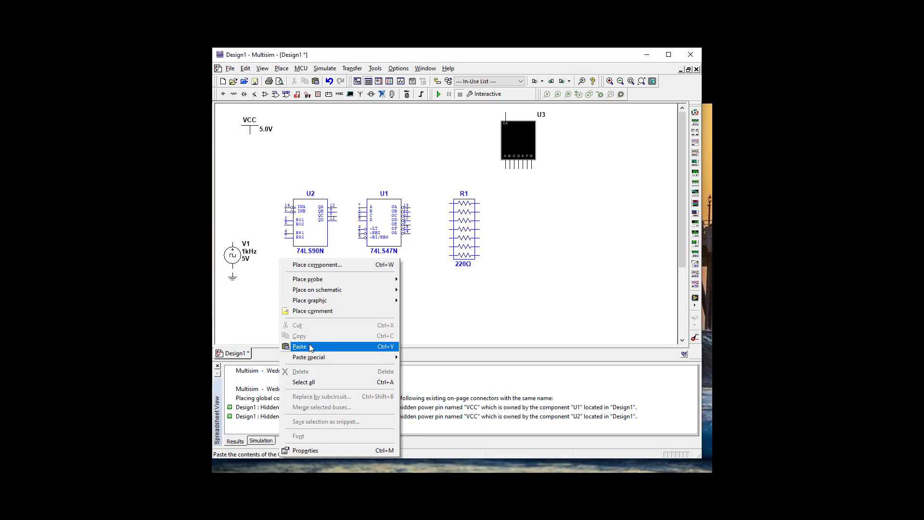
pyautogui.click(310, 348)
pyautogui.click(272, 256)
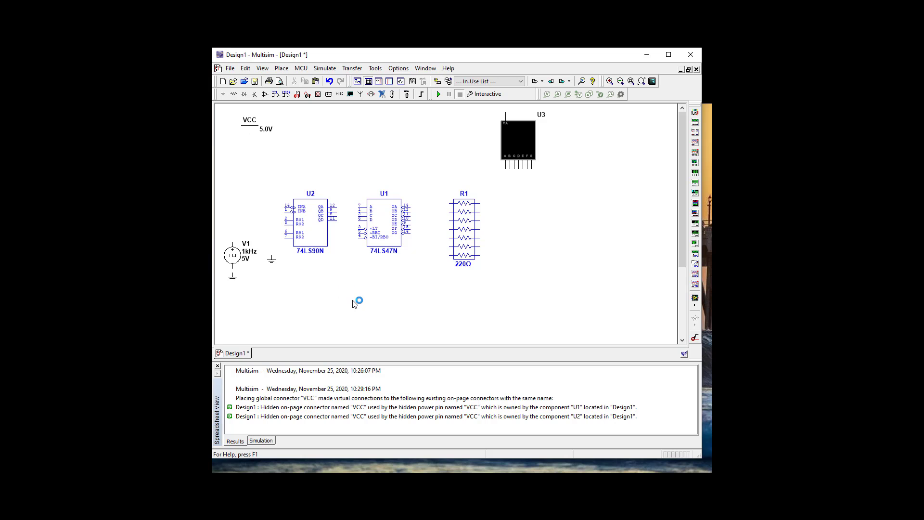
pyautogui.rightClick(353, 273)
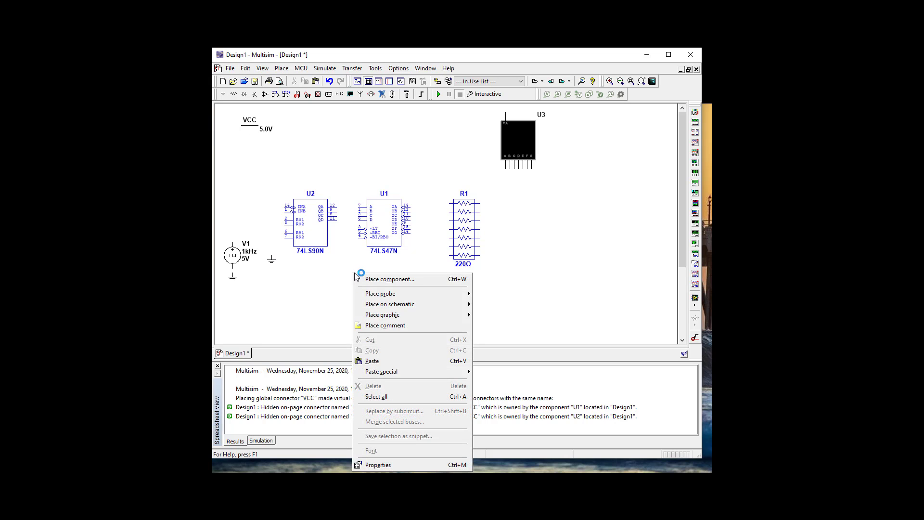
pyautogui.click(379, 361)
pyautogui.scroll(-1, 351, 289)
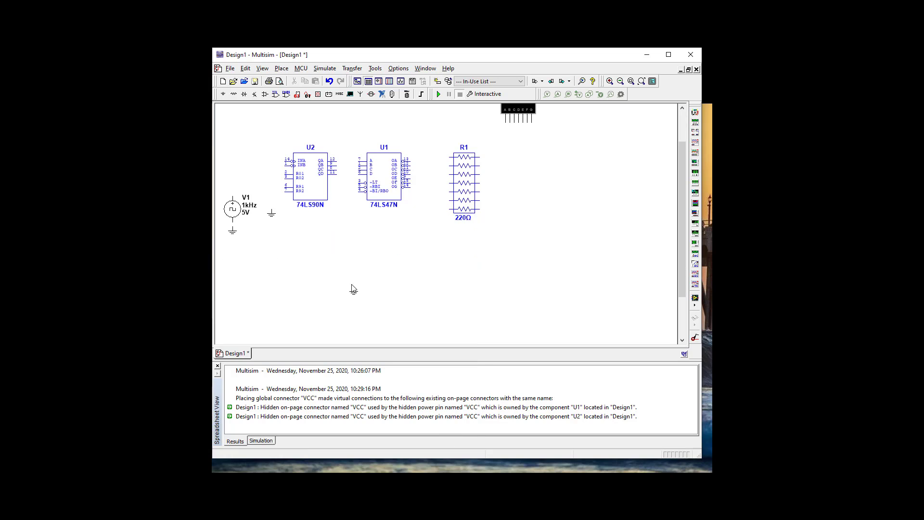
pyautogui.click(345, 217)
pyautogui.moveTo(683, 226); pyautogui.dragTo(677, 189)
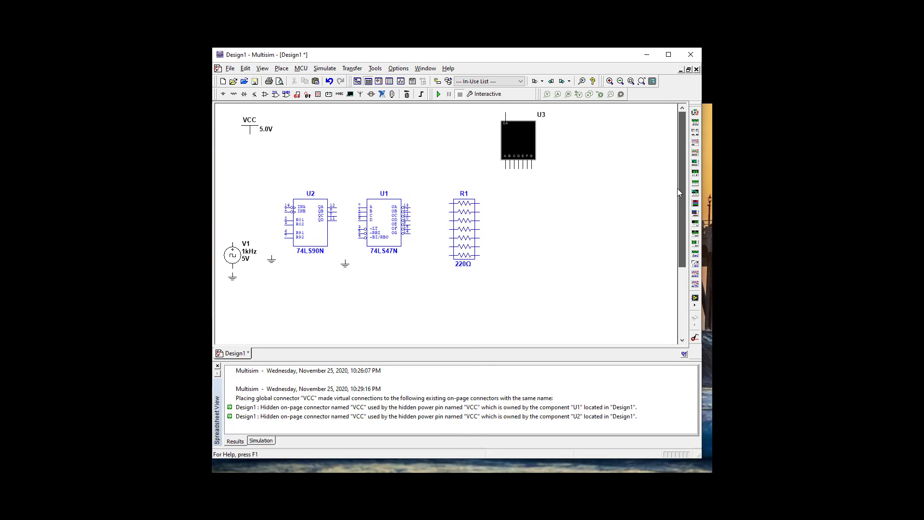
# Step: Copy the VCC connector and paste copies above counter U2 and decoder U1
pyautogui.click(251, 133)
pyautogui.rightClick(255, 131)
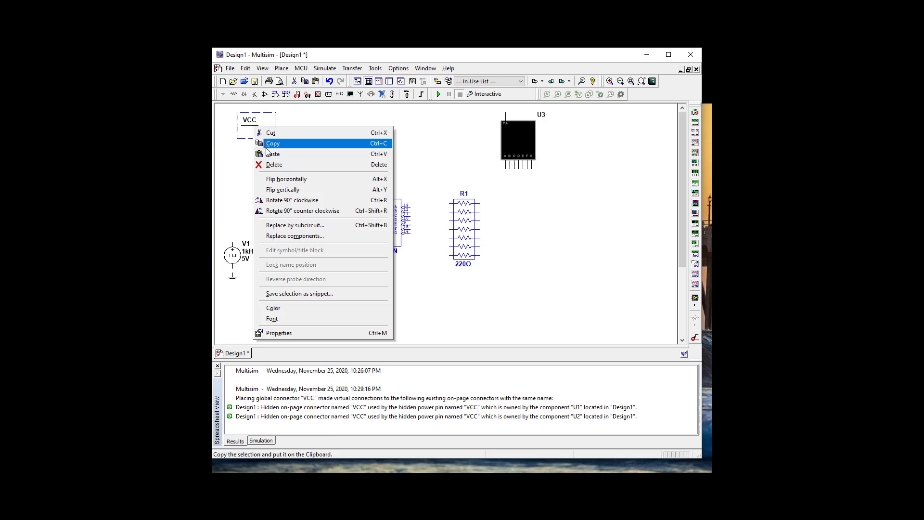
pyautogui.click(267, 145)
pyautogui.rightClick(315, 162)
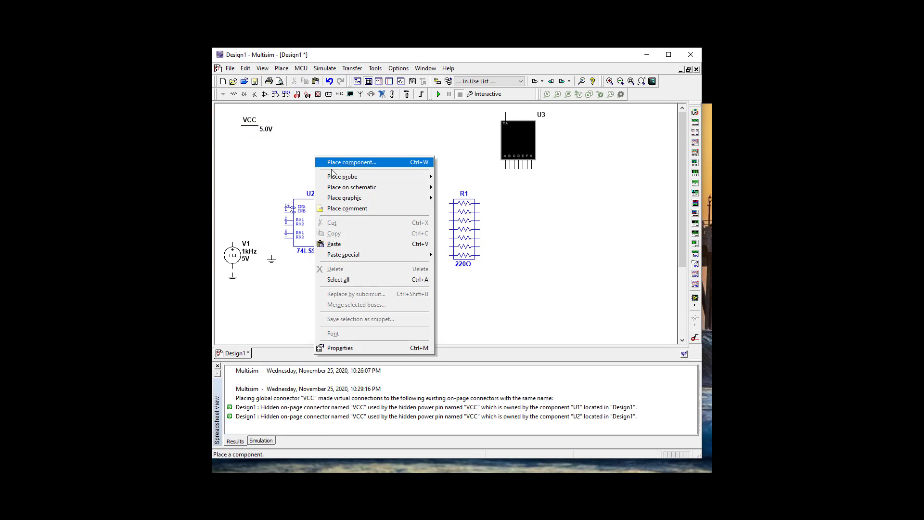
pyautogui.click(339, 244)
pyautogui.click(289, 170)
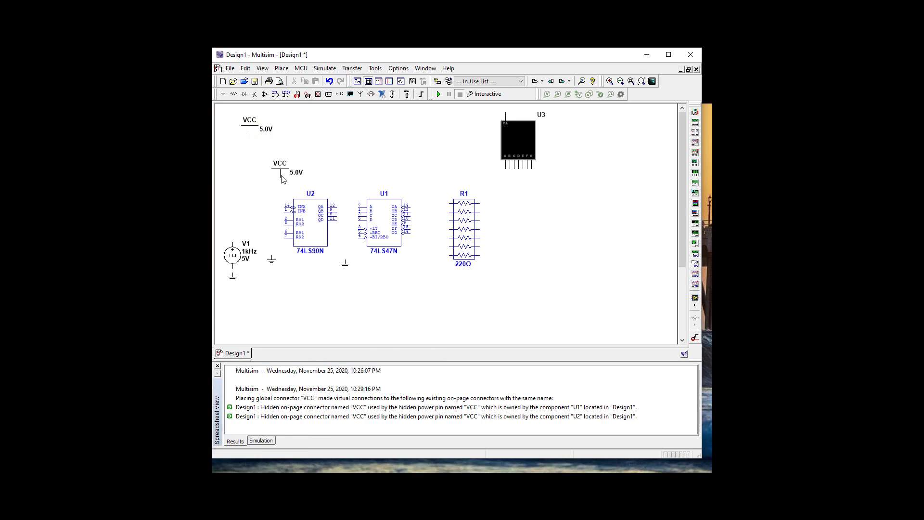
pyautogui.rightClick(351, 163)
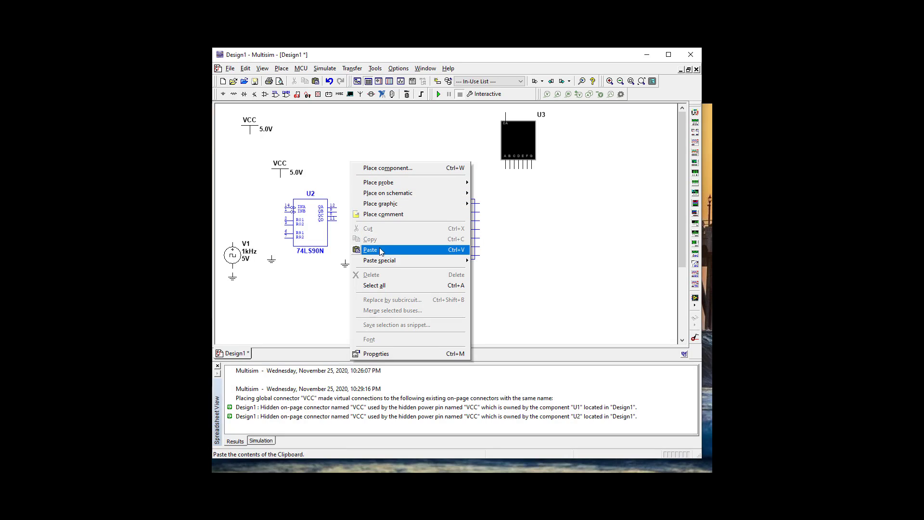
pyautogui.click(379, 249)
pyautogui.click(358, 183)
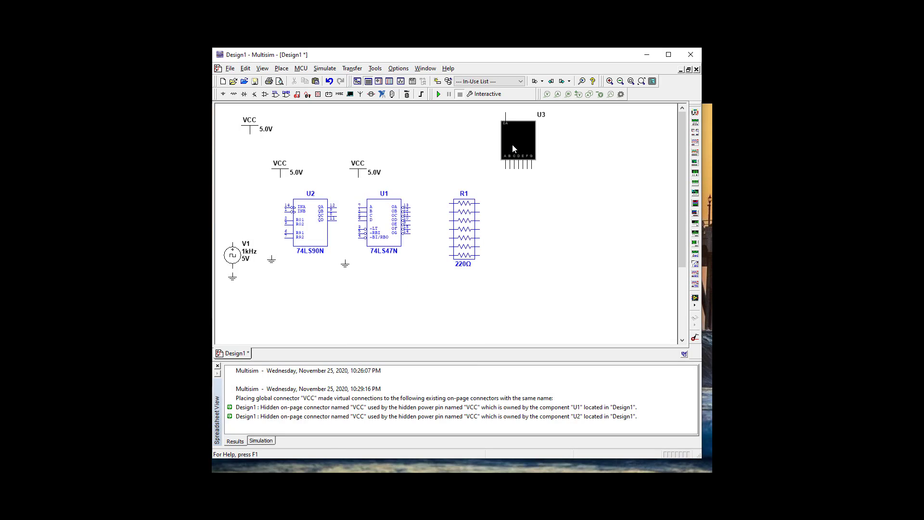
# Step: Nudge display U3 down-right and move the original VCC connector onto its top pin
pyautogui.moveTo(513, 147); pyautogui.dragTo(526, 165)
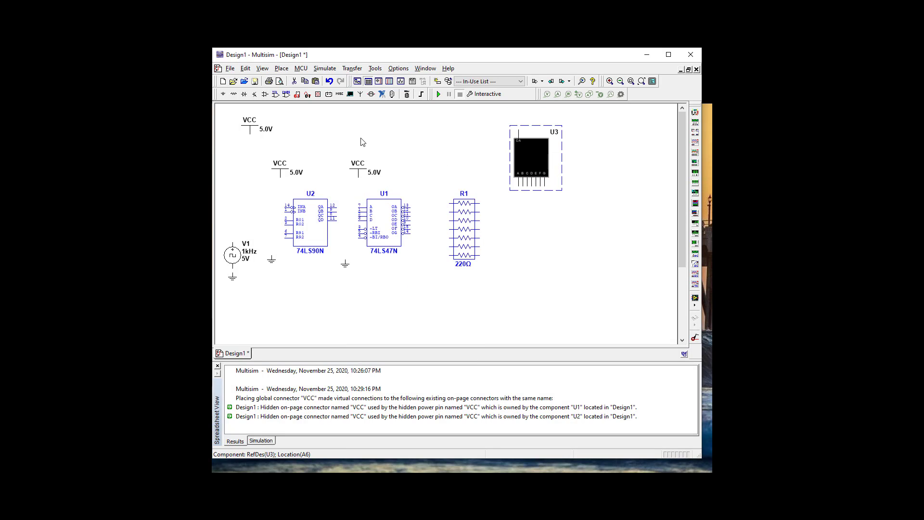
pyautogui.rightClick(256, 130)
pyautogui.click(265, 125)
pyautogui.moveTo(249, 126); pyautogui.dragTo(519, 124)
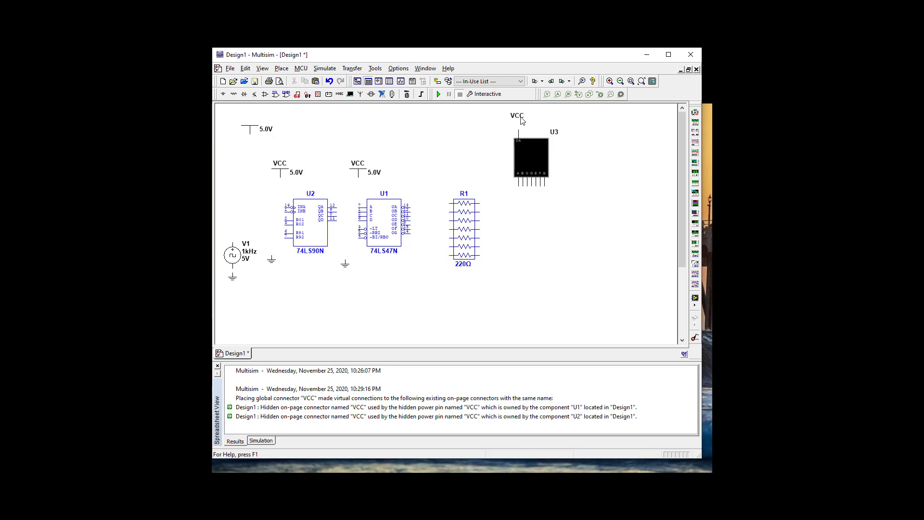
pyautogui.moveTo(519, 116)
pyautogui.mouseDown()
pyautogui.moveTo(252, 131)
pyautogui.moveTo(520, 128)
pyautogui.mouseUp()
# Step: Wire R1's first four resistors to display pins A, B, C and D
pyautogui.click(584, 244)
pyautogui.click(517, 186)
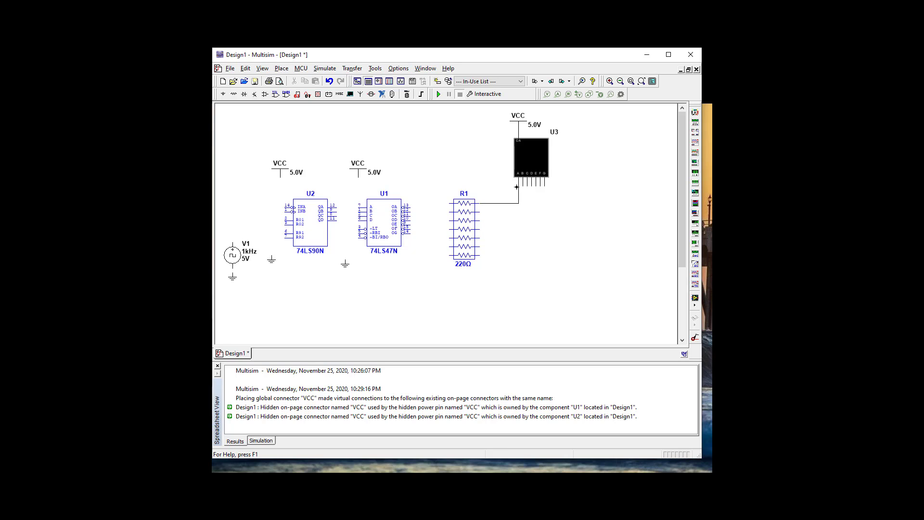
pyautogui.click(480, 211)
pyautogui.click(523, 186)
pyautogui.click(479, 221)
pyautogui.click(527, 187)
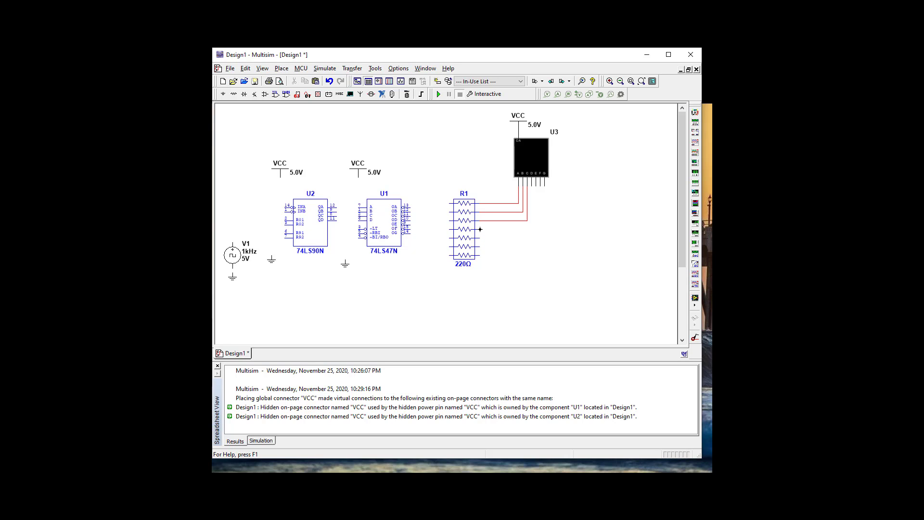
pyautogui.click(480, 230)
pyautogui.click(531, 187)
# Step: Wire R1 to display pins E, F and G, and decoder output OA to R1's first resistor
pyautogui.click(480, 238)
pyautogui.click(536, 188)
pyautogui.click(480, 246)
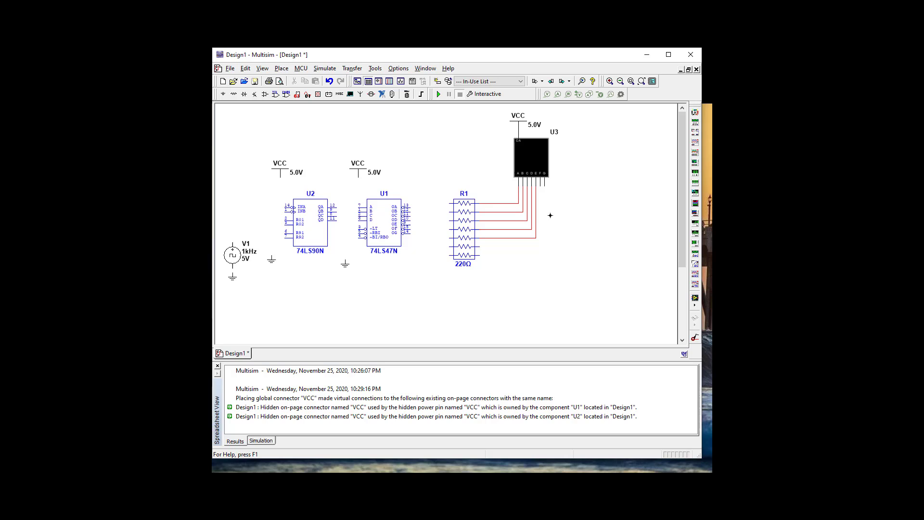
pyautogui.click(541, 185)
pyautogui.click(478, 255)
pyautogui.click(544, 187)
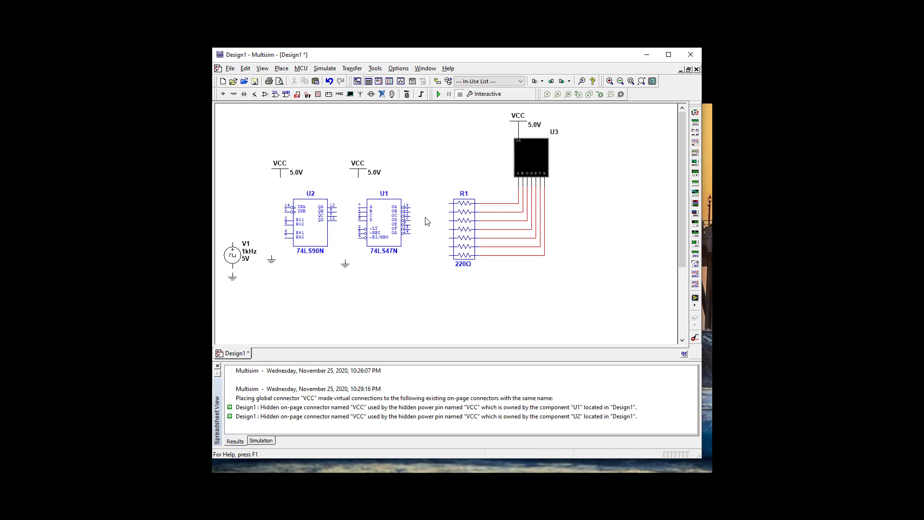
pyautogui.click(410, 207)
pyautogui.click(449, 204)
# Step: Connect decoder outputs OB, OC, OD, OF and OG to R1's matching resistors
pyautogui.click(449, 212)
pyautogui.click(410, 216)
pyautogui.click(449, 220)
pyautogui.click(410, 220)
pyautogui.click(450, 229)
pyautogui.click(410, 225)
pyautogui.click(411, 230)
pyautogui.click(448, 247)
pyautogui.click(407, 233)
pyautogui.click(449, 254)
# Step: Wire counter U2's QA–QD outputs to decoder U1's A–D inputs, cancelling one stray wire
pyautogui.click(358, 207)
pyautogui.click(358, 211)
pyautogui.press('Escape')
pyautogui.click(359, 221)
# Step: Move the spare ground further down and drag the middle VCC connector below decoder U1
pyautogui.click(362, 164)
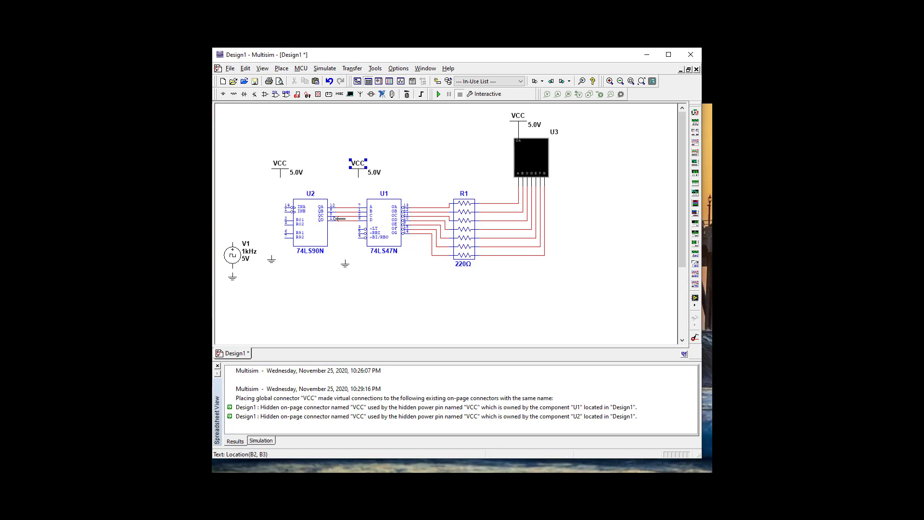
pyautogui.click(363, 298)
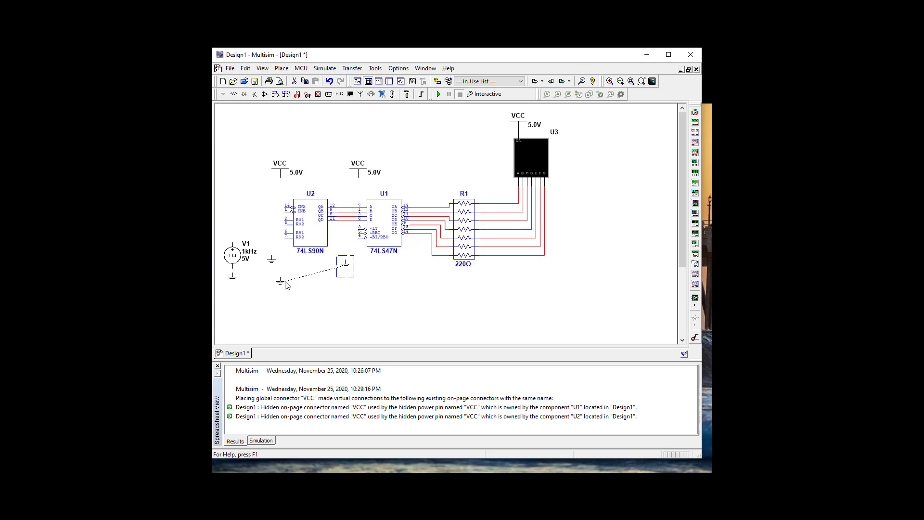
pyautogui.click(321, 308)
pyautogui.click(362, 173)
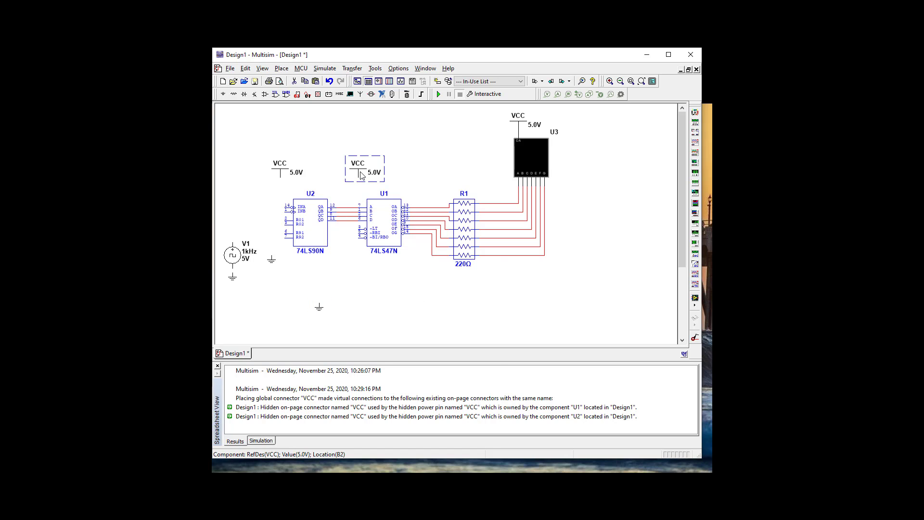
pyautogui.rightClick(361, 171)
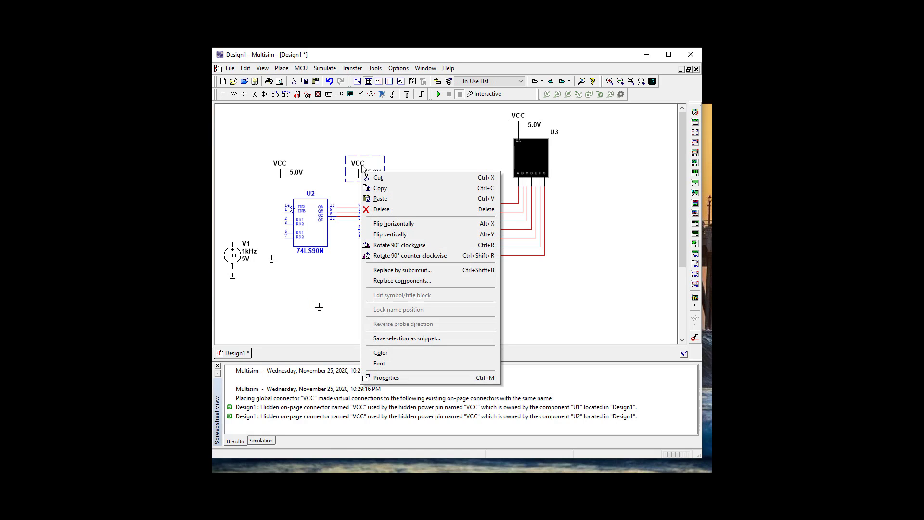
pyautogui.click(382, 176)
pyautogui.moveTo(381, 175); pyautogui.dragTo(381, 284)
# Step: Flip the VCC connector vertically and horizontally to orient its pin toward U1
pyautogui.rightClick(381, 284)
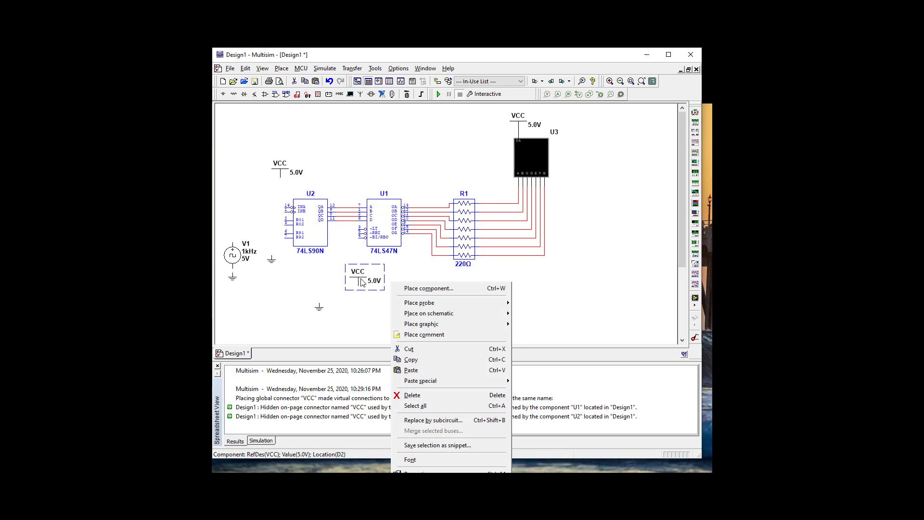
pyautogui.click(362, 284)
pyautogui.rightClick(362, 284)
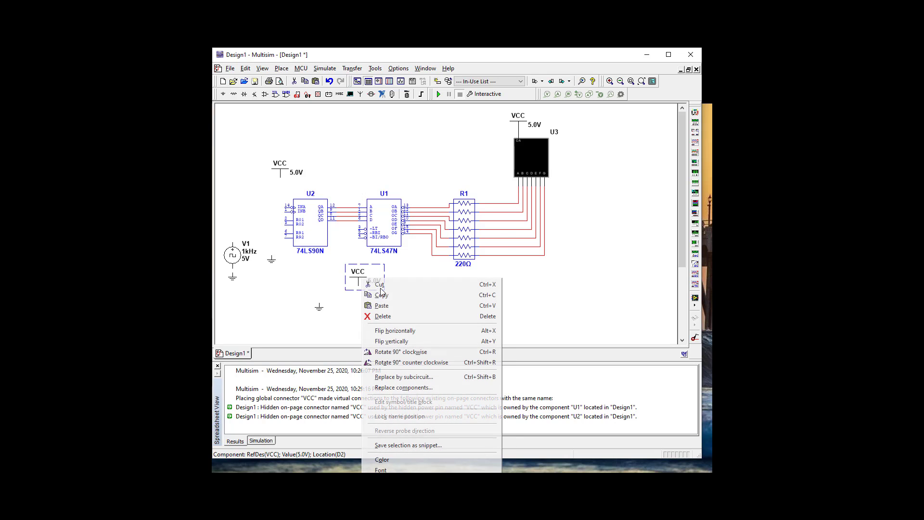
pyautogui.click(402, 340)
pyautogui.scroll(-2, 439, 337)
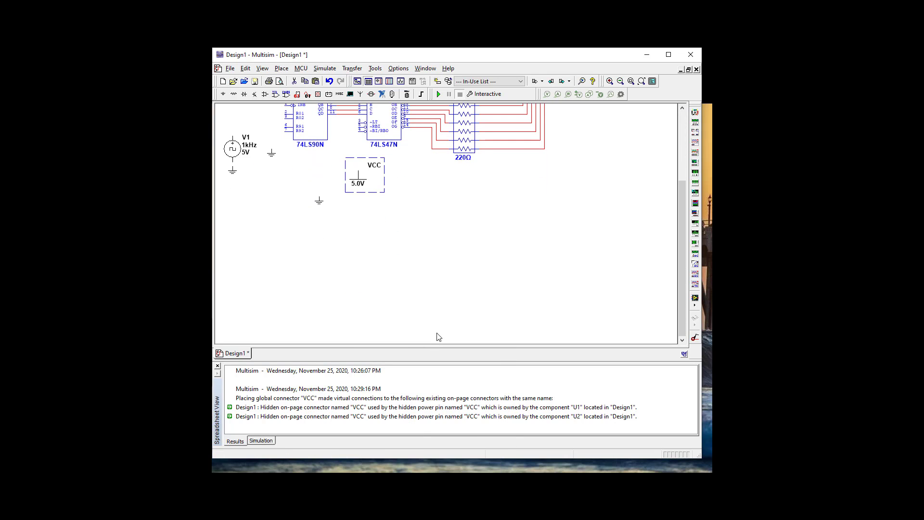
pyautogui.rightClick(361, 184)
pyautogui.click(414, 229)
pyautogui.scroll(2, 462, 263)
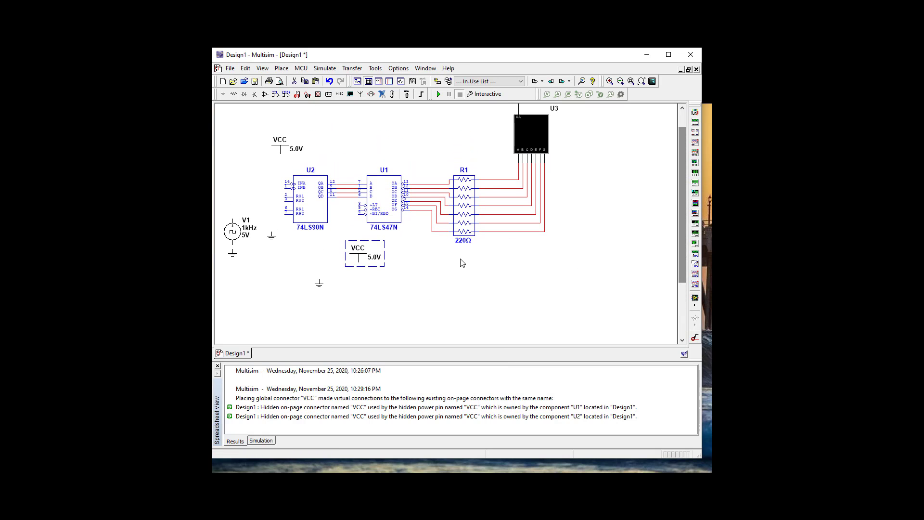
pyautogui.rightClick(361, 256)
pyautogui.click(391, 309)
# Step: Wire the VCC pin to U1's ~LT input and shift the connector closer to the decoder
pyautogui.click(357, 253)
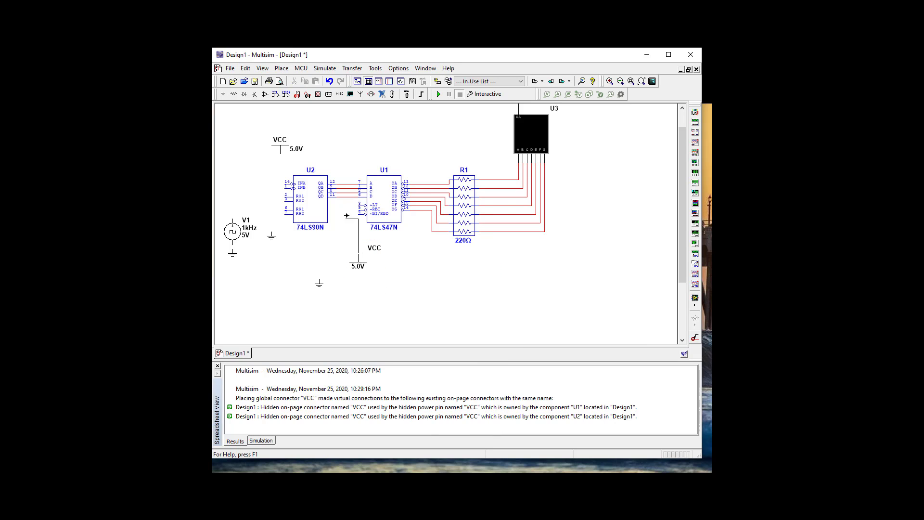
pyautogui.click(358, 206)
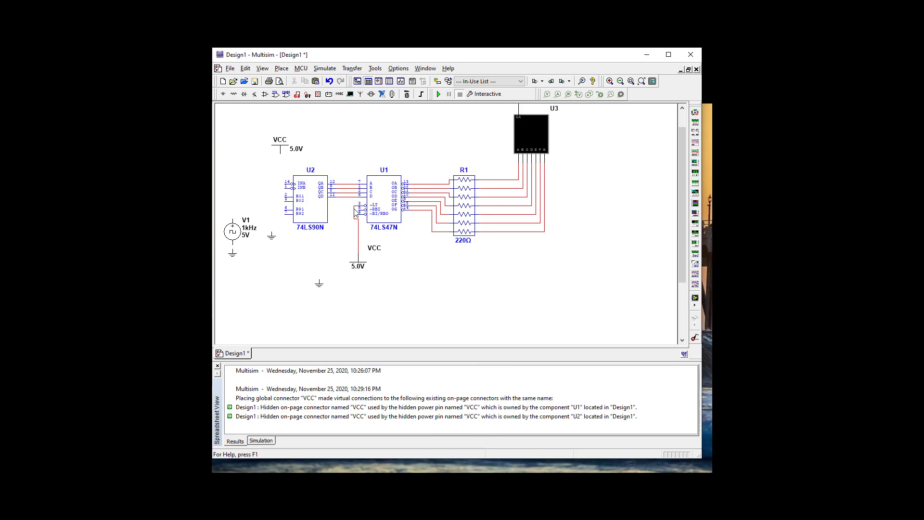
pyautogui.click(360, 266)
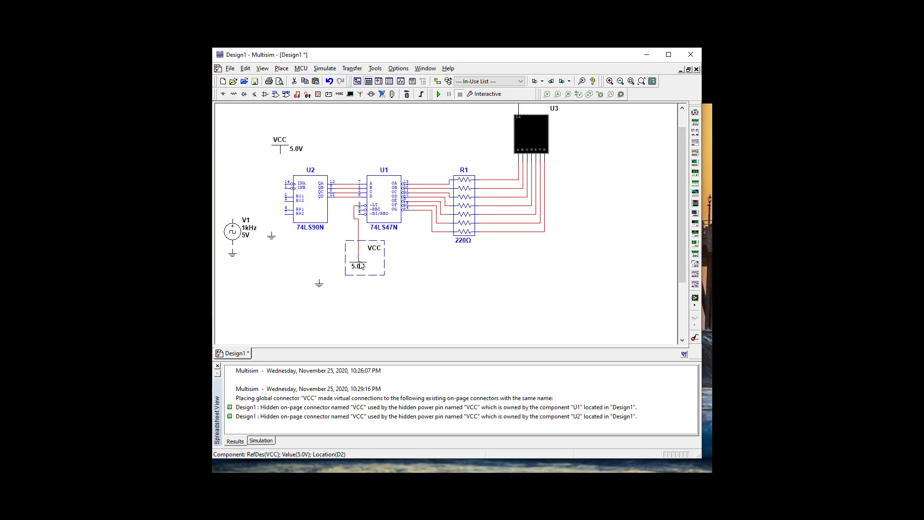
pyautogui.moveTo(360, 266); pyautogui.dragTo(346, 262)
pyautogui.click(383, 267)
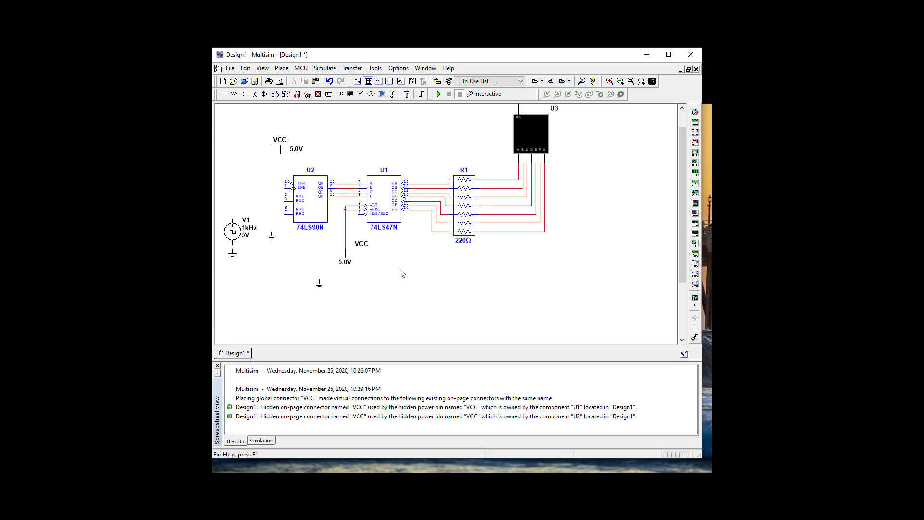
# Step: Wire clock source V1 to counter U2's INA input and confirm its settings
pyautogui.click(233, 218)
pyautogui.click(287, 183)
pyautogui.doubleClick(235, 234)
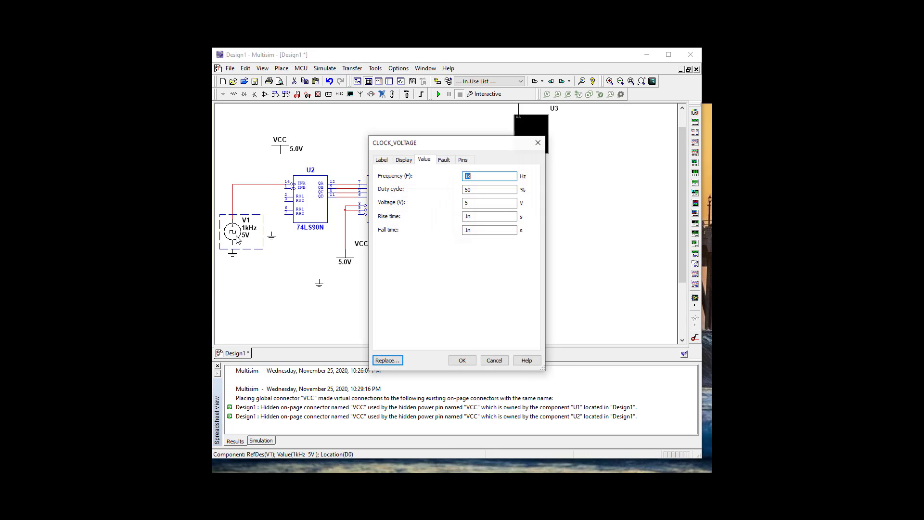
pyautogui.click(462, 360)
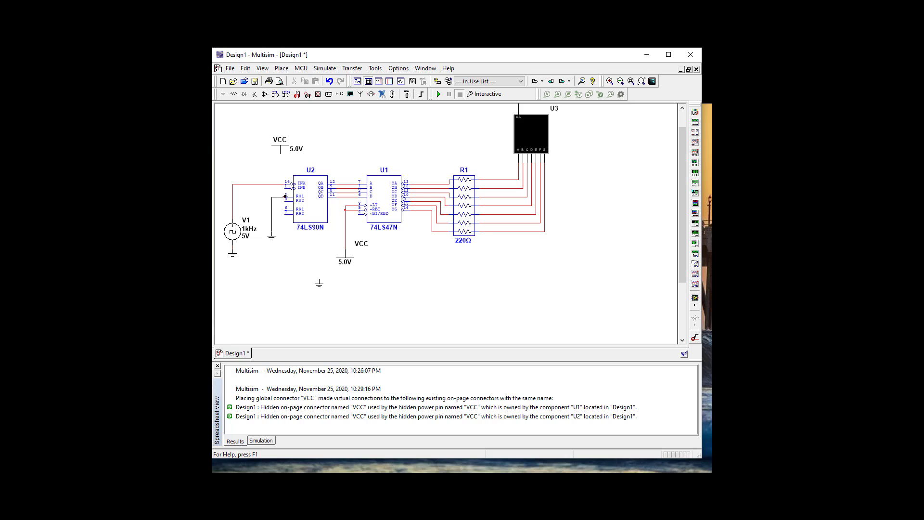
# Step: Tie U2's R01, R02, R91 and R92 reset pins to ground and delete the unused ground
pyautogui.click(285, 196)
pyautogui.click(272, 201)
pyautogui.click(271, 210)
pyautogui.click(286, 215)
pyautogui.click(272, 215)
pyautogui.click(319, 287)
pyautogui.press('Delete')
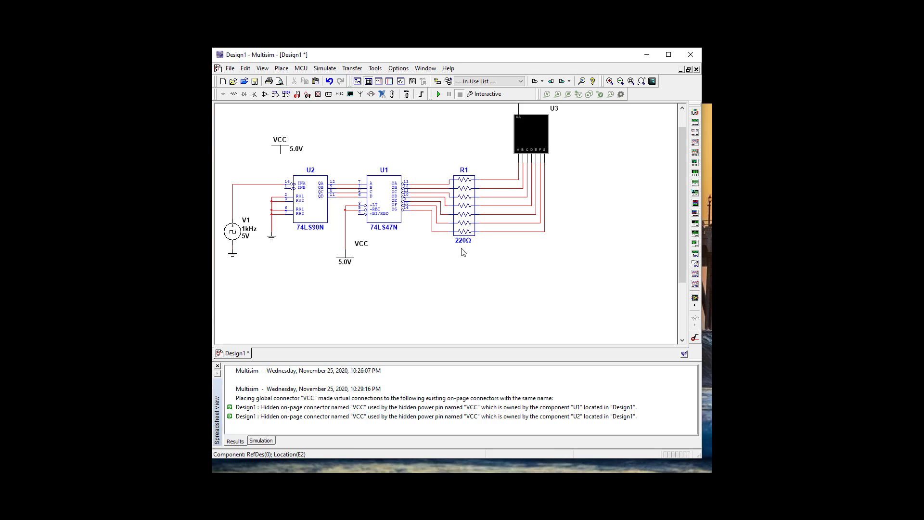
# Step: Delete the top-left VCC connector and wire U2's INB input to the QA output line
pyautogui.click(284, 150)
pyautogui.press('Delete')
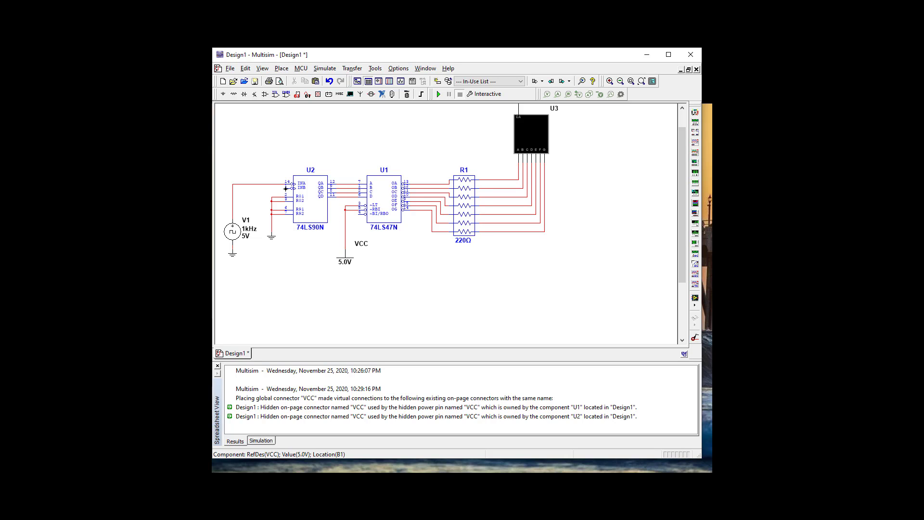
pyautogui.click(285, 188)
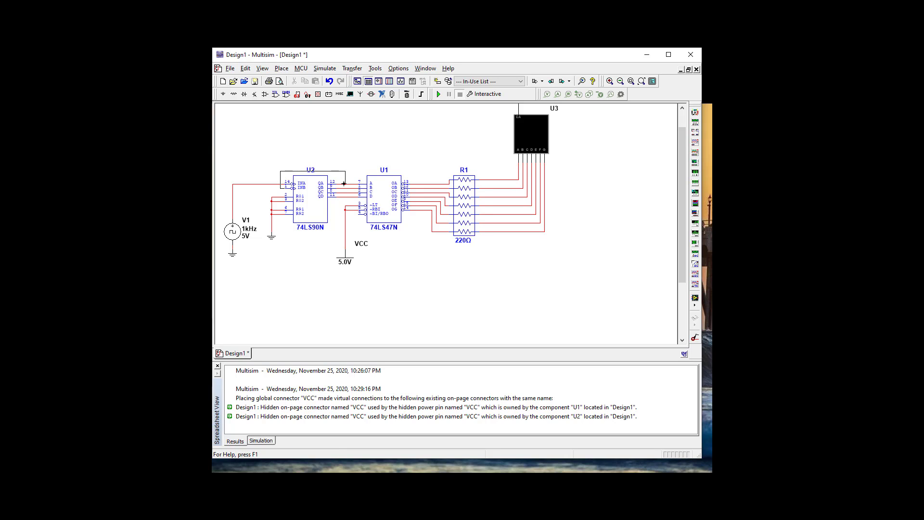
pyautogui.click(344, 184)
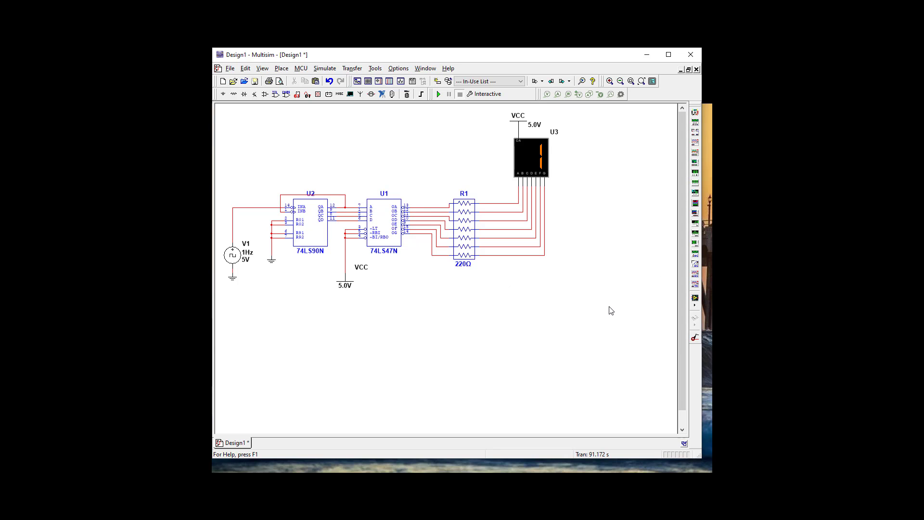
# Step: Frame the schematic, restart the simulation so display U3 counts upward, and hide the Spreadsheet View
pyautogui.scroll(1, 611, 308)
pyautogui.moveTo(507, 429); pyautogui.dragTo(441, 428)
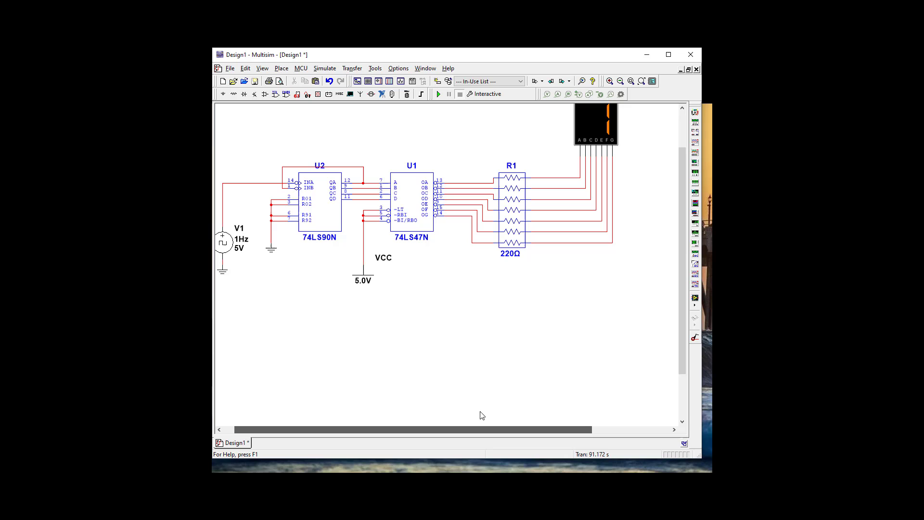
pyautogui.moveTo(682, 306); pyautogui.dragTo(683, 283)
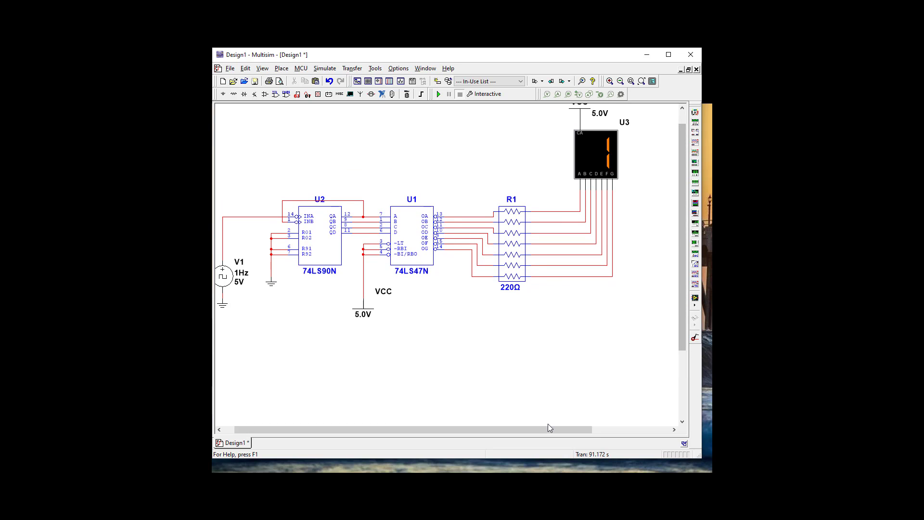
pyautogui.moveTo(542, 430); pyautogui.dragTo(527, 434)
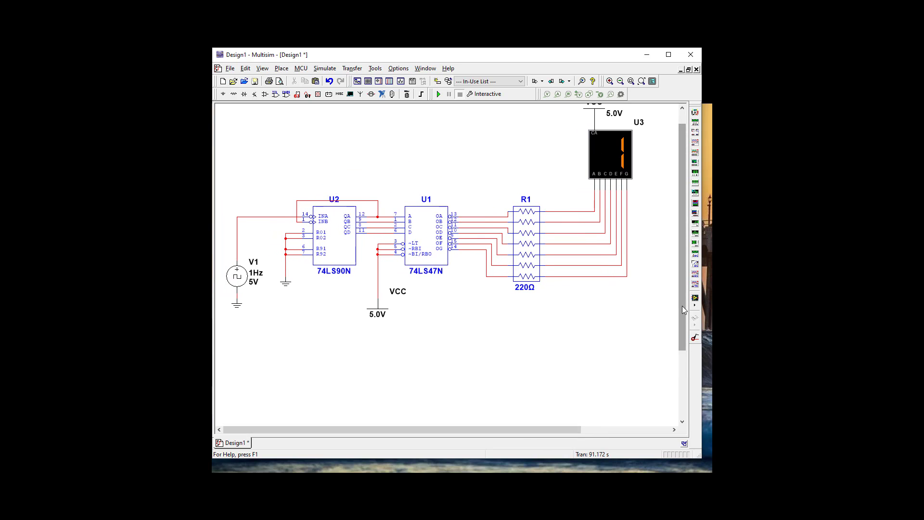
pyautogui.scroll(1, 621, 303)
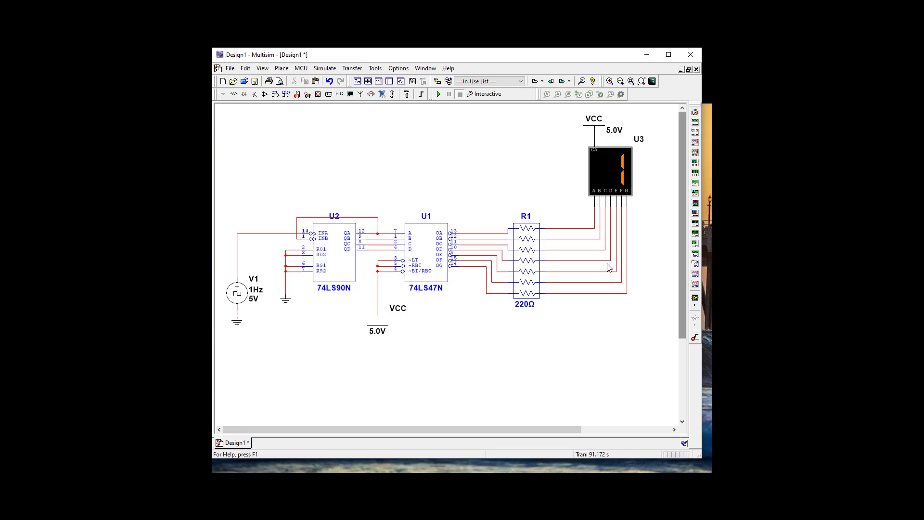
pyautogui.click(439, 94)
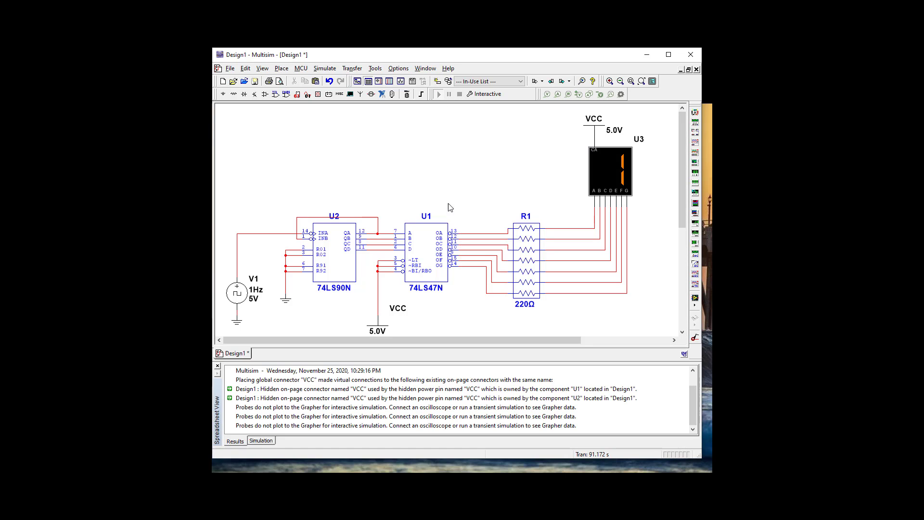
pyautogui.click(217, 366)
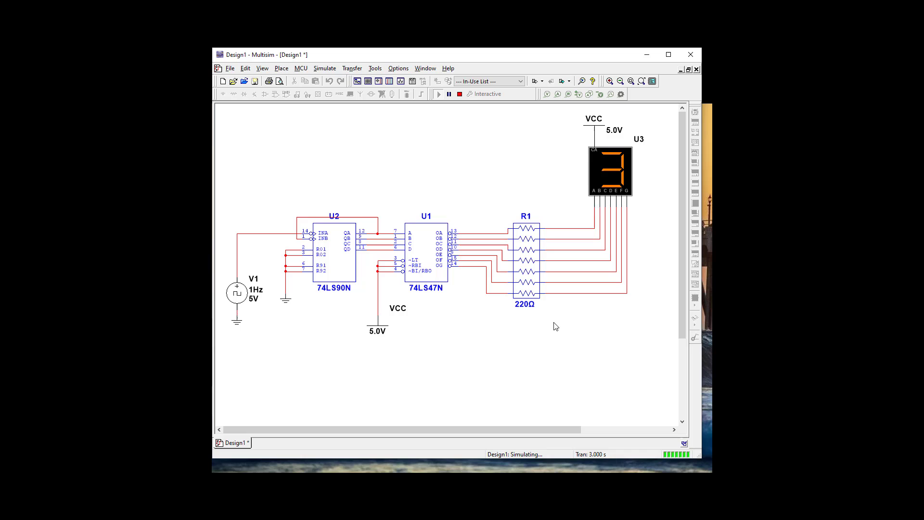